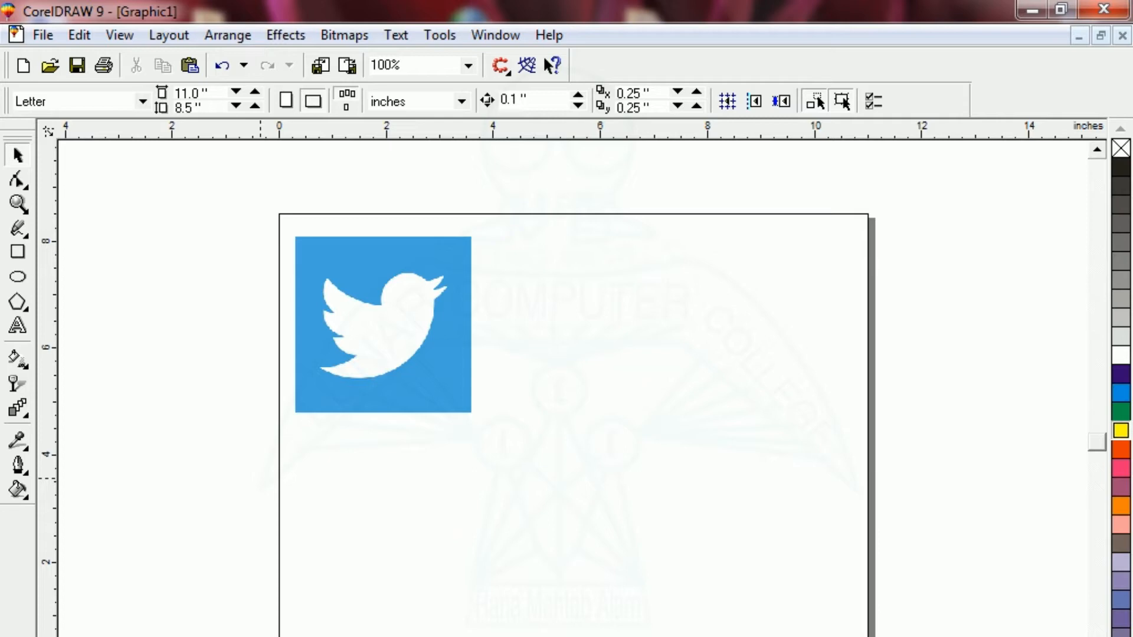
Shift the Twitter bitmap slightly right and down, centring it at about x 2.138", y 6.406"
key("F4")
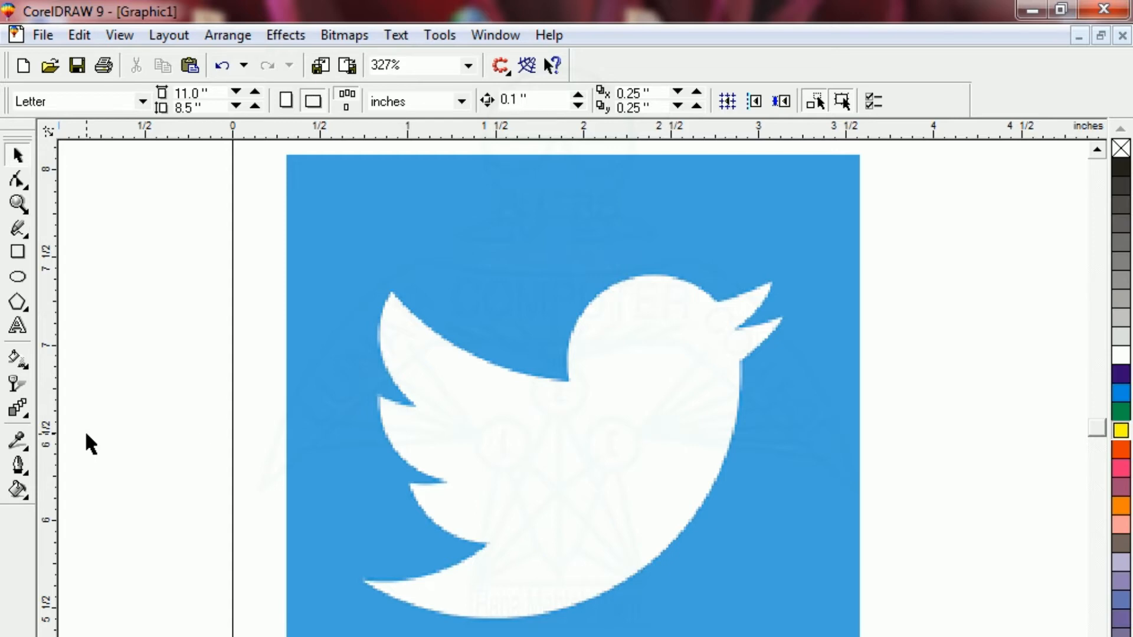
left_click_drag(500, 521, 536, 530)
left_click(284, 518)
left_click(388, 536)
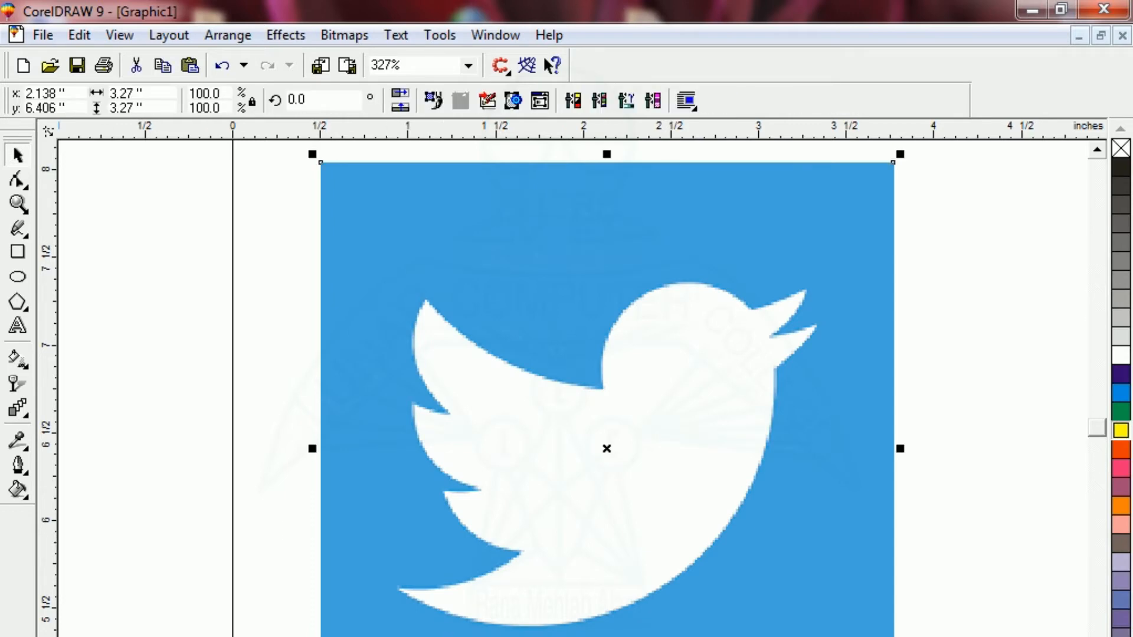
Try to recolour the Twitter bitmap with yellow and pink fills
left_click(228, 374)
left_click(437, 277)
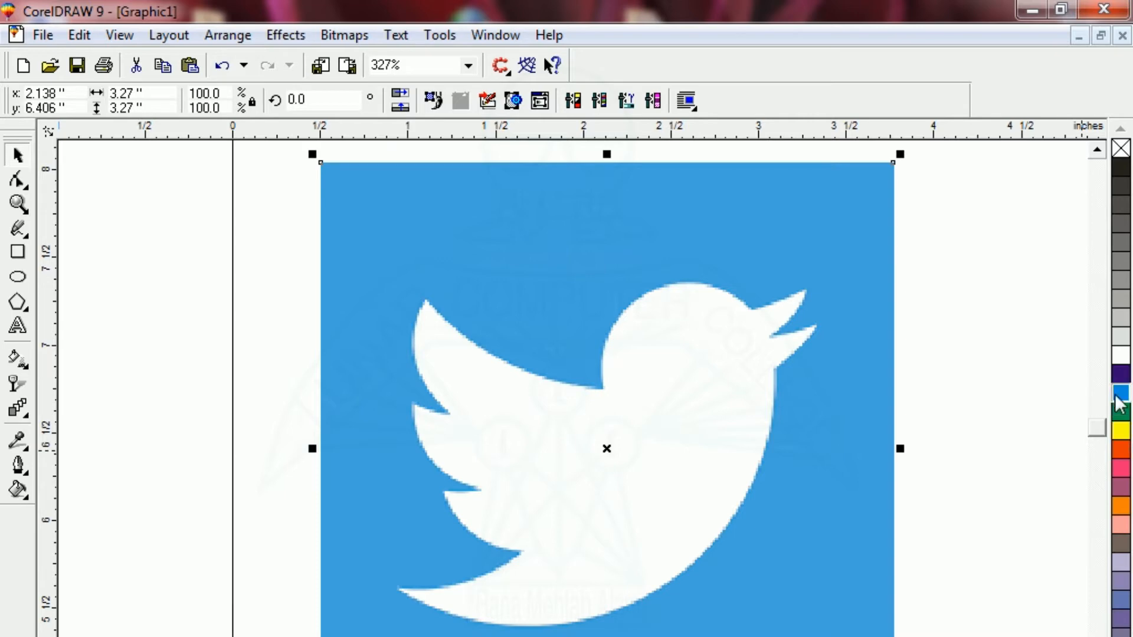
left_click(1116, 435)
left_click(1119, 468)
left_click(1022, 416)
left_click(752, 555)
left_click(1023, 418)
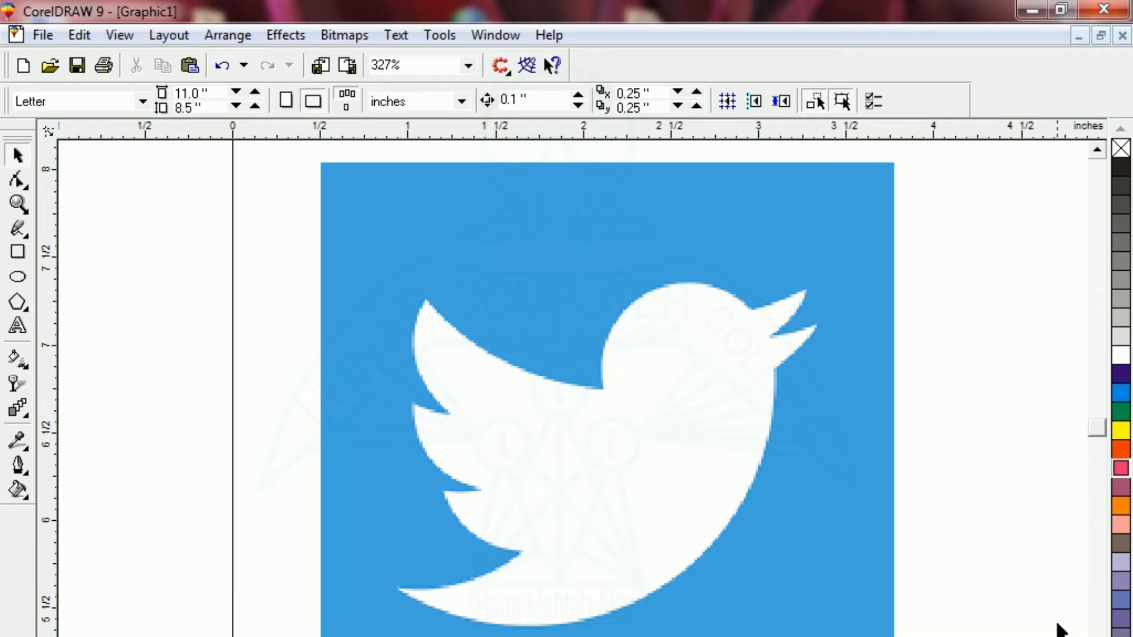
Open the Twitter bitmap in CorelTRACE for tracing
key("F3")
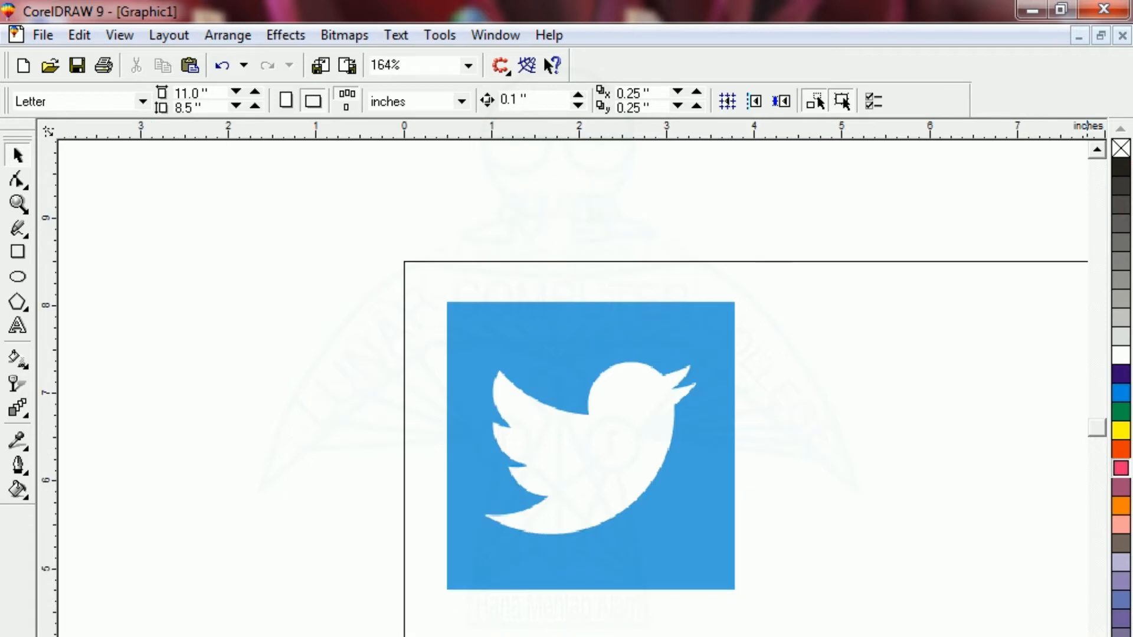
scroll(572, 388, "right", 1)
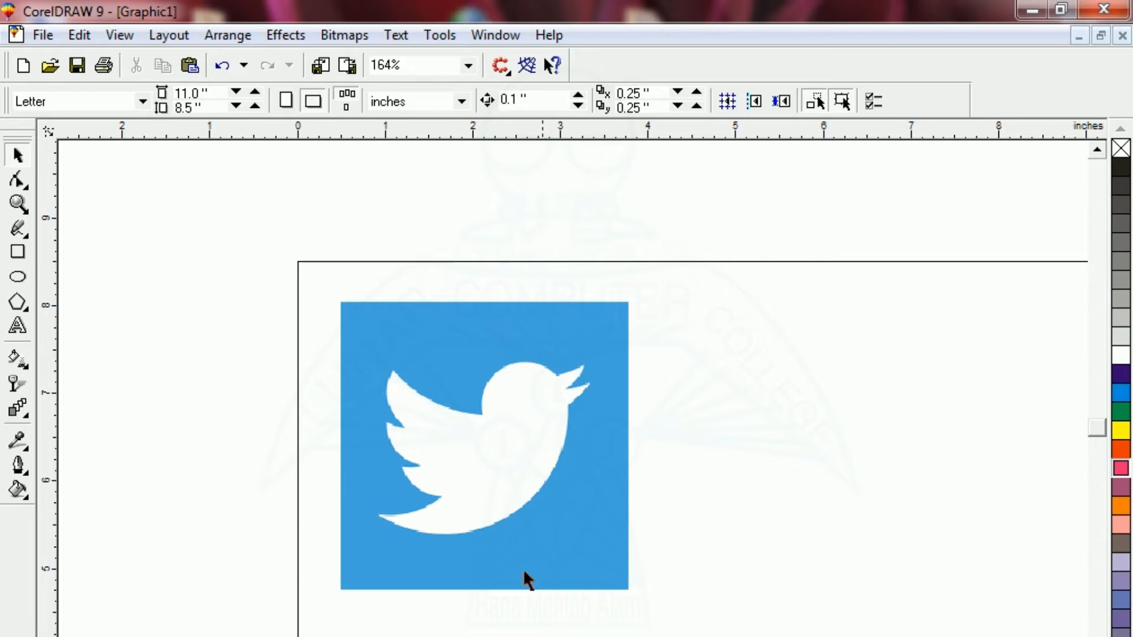
left_click(479, 529)
left_click(496, 593)
left_click(529, 535)
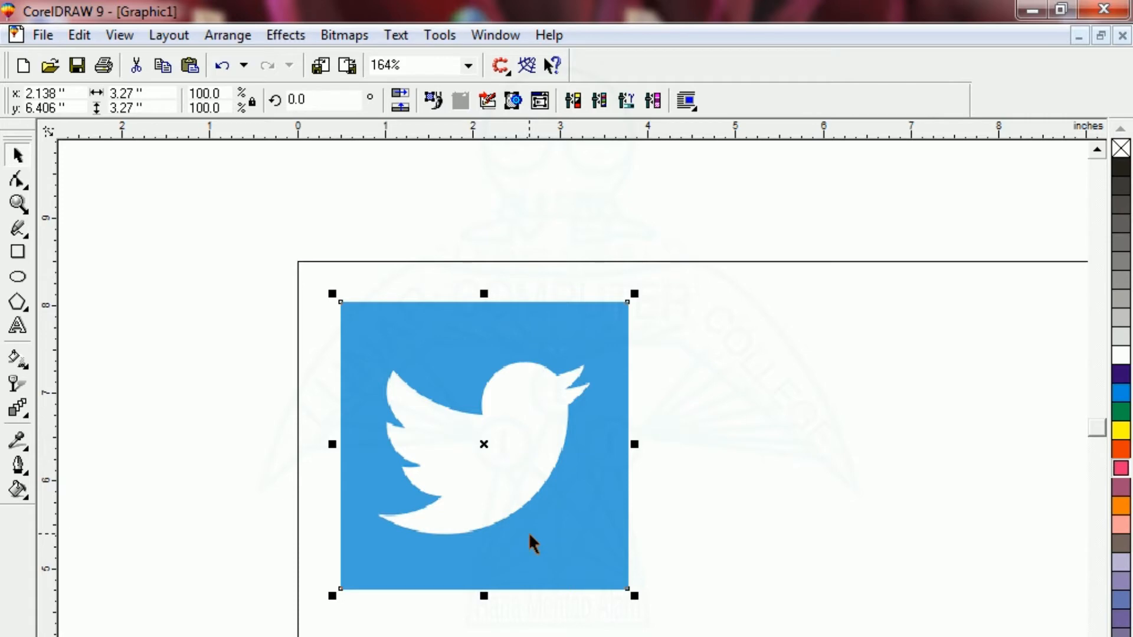
right_click(478, 493)
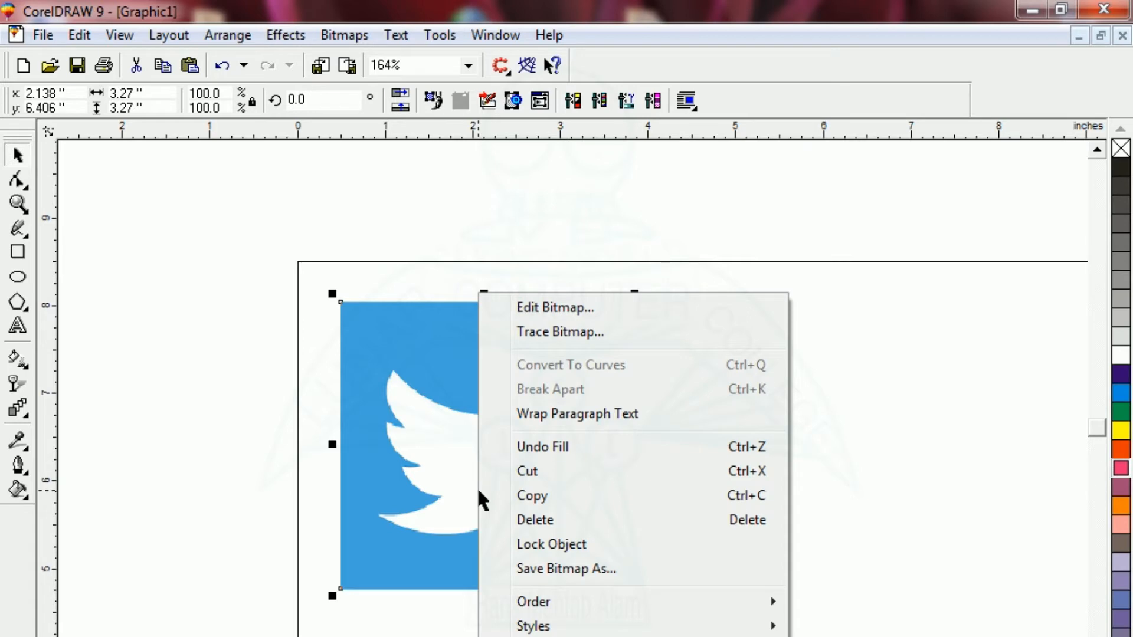
left_click(559, 332)
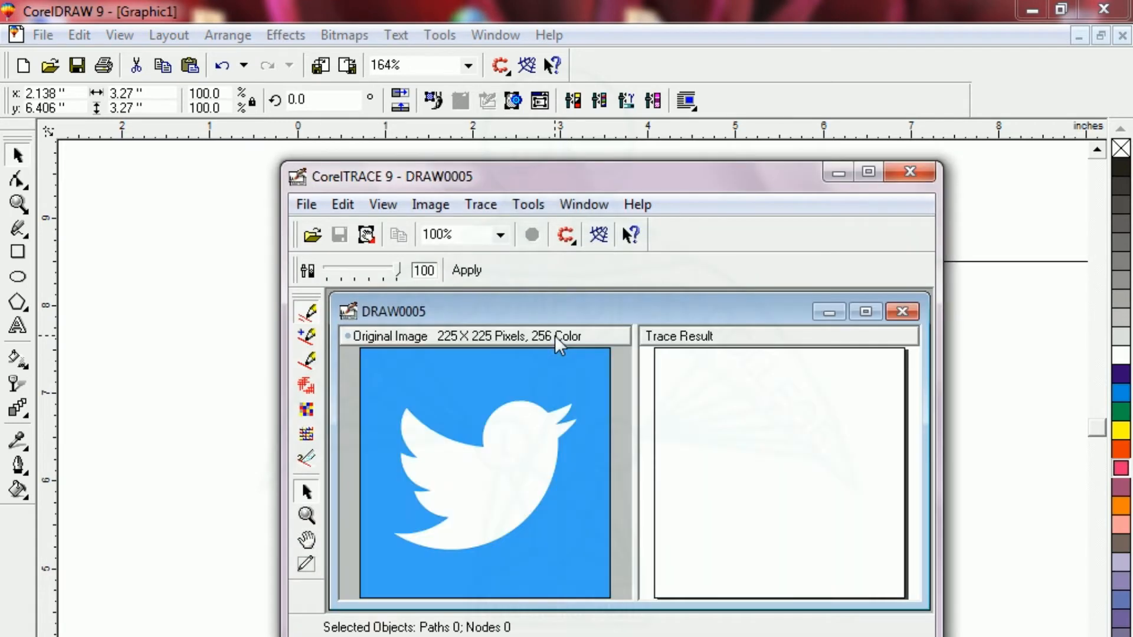
Trace the bitmap By Advanced Outline and return to CorelDRAW with the result
left_click_drag(549, 177, 509, 220)
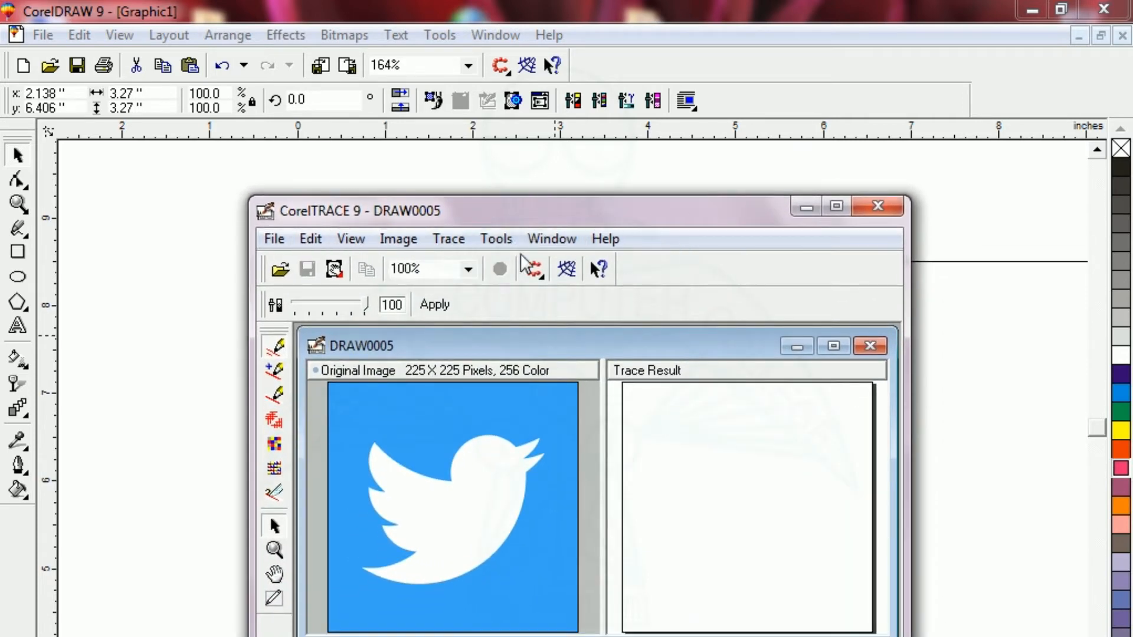
left_click_drag(501, 218, 521, 237)
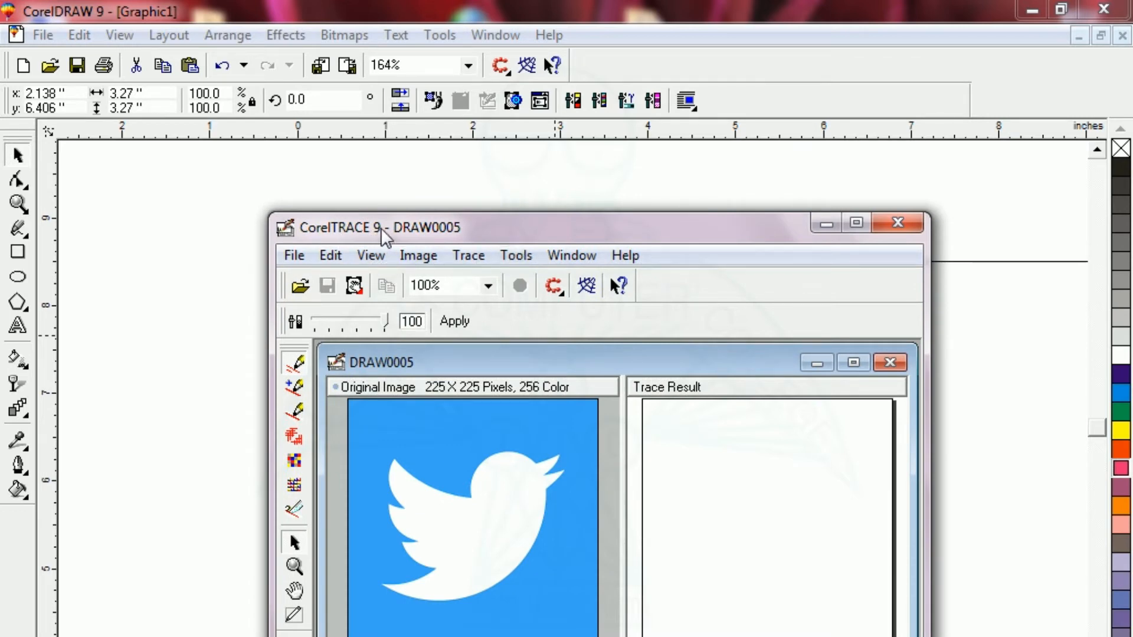
left_click(466, 257)
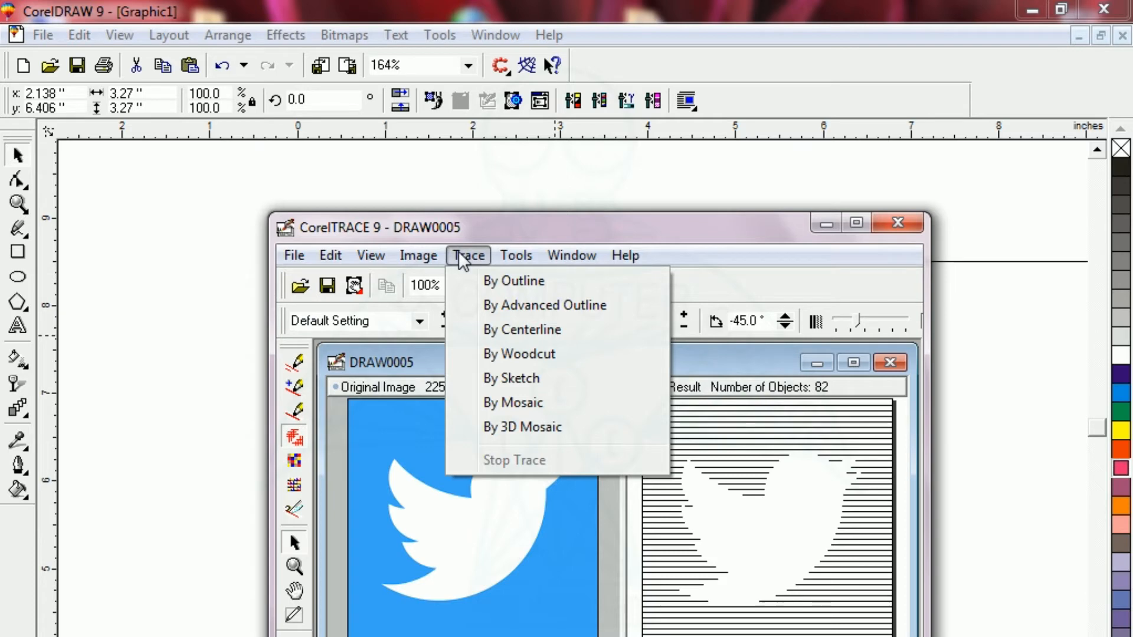
left_click(487, 303)
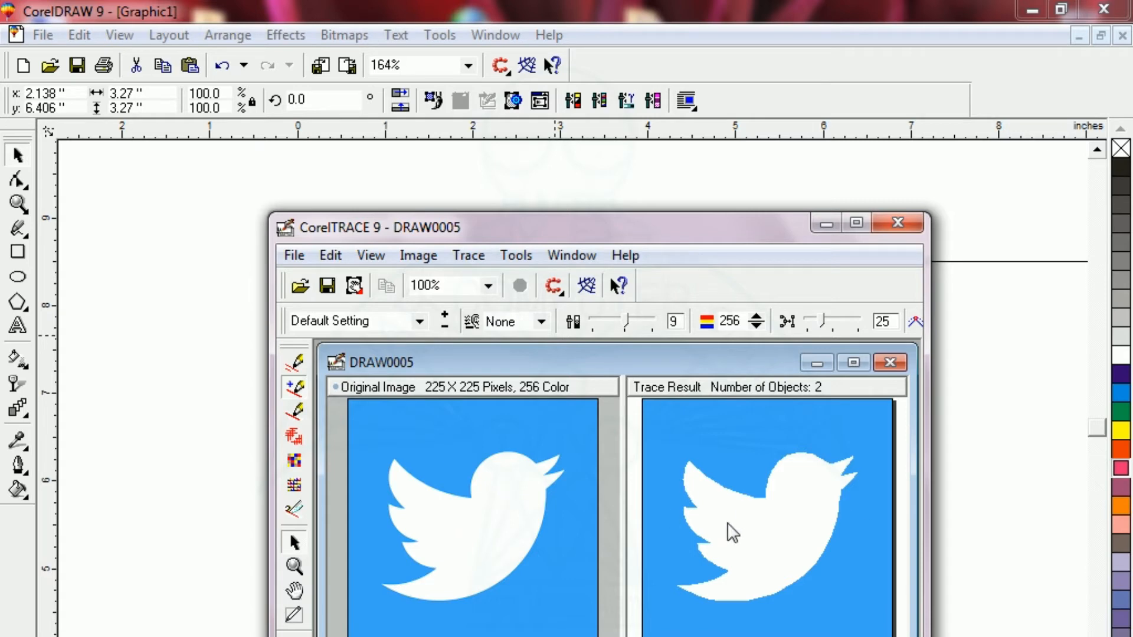
left_click(898, 223)
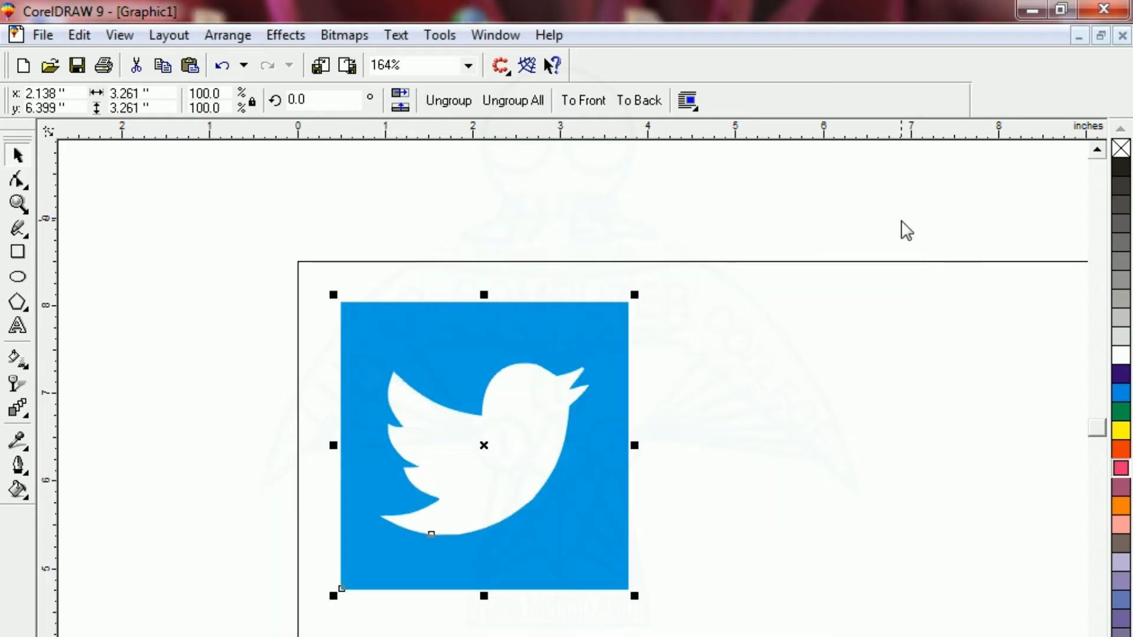
Move the traced group right of the bitmap to about x 5.839", y 6.386", and nudge the bitmap to about x 2.011", y 6.457"
left_click(761, 360)
left_click_drag(556, 536, 871, 543)
left_click_drag(766, 589, 771, 577)
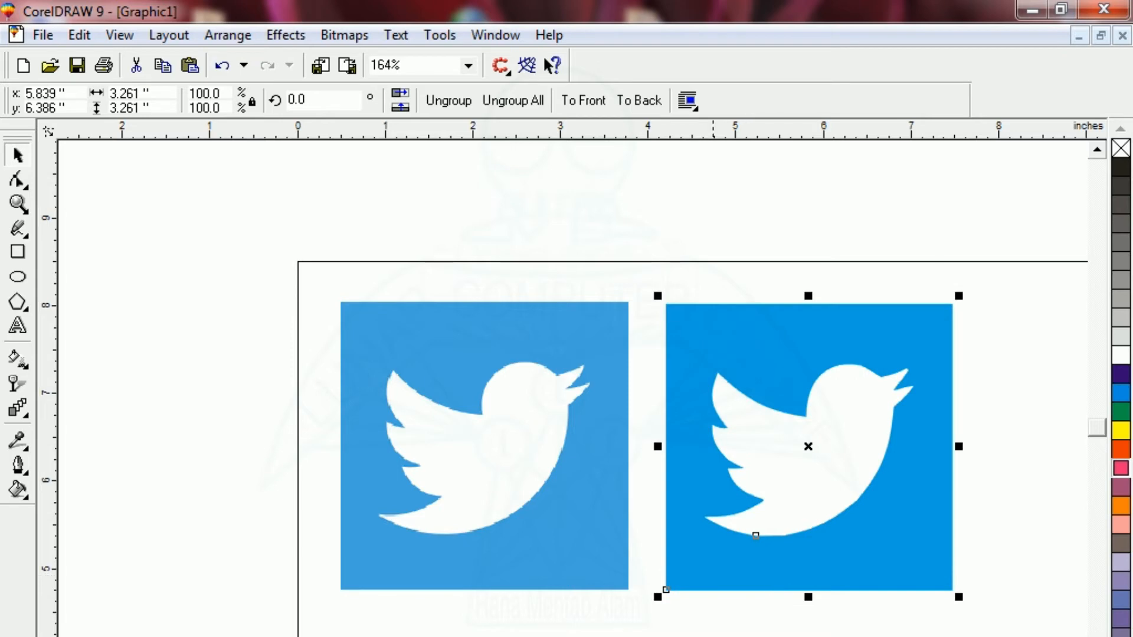
left_click(546, 584)
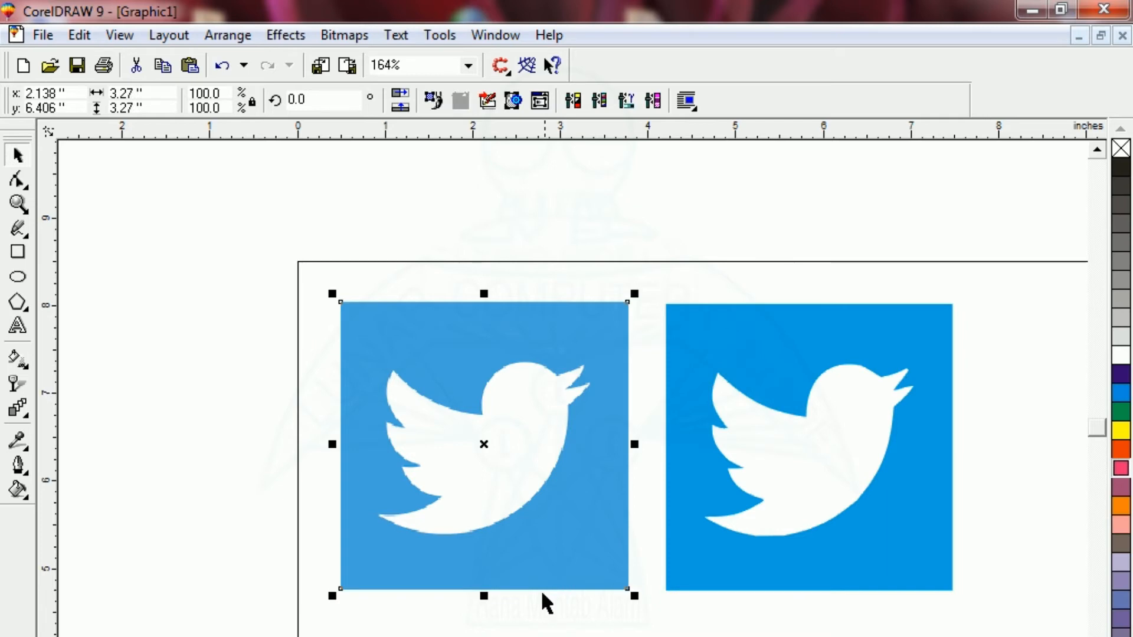
mouse_move(481, 493)
left_mouse_down()
mouse_move(465, 493)
mouse_move(466, 480)
mouse_move(473, 485)
left_mouse_up()
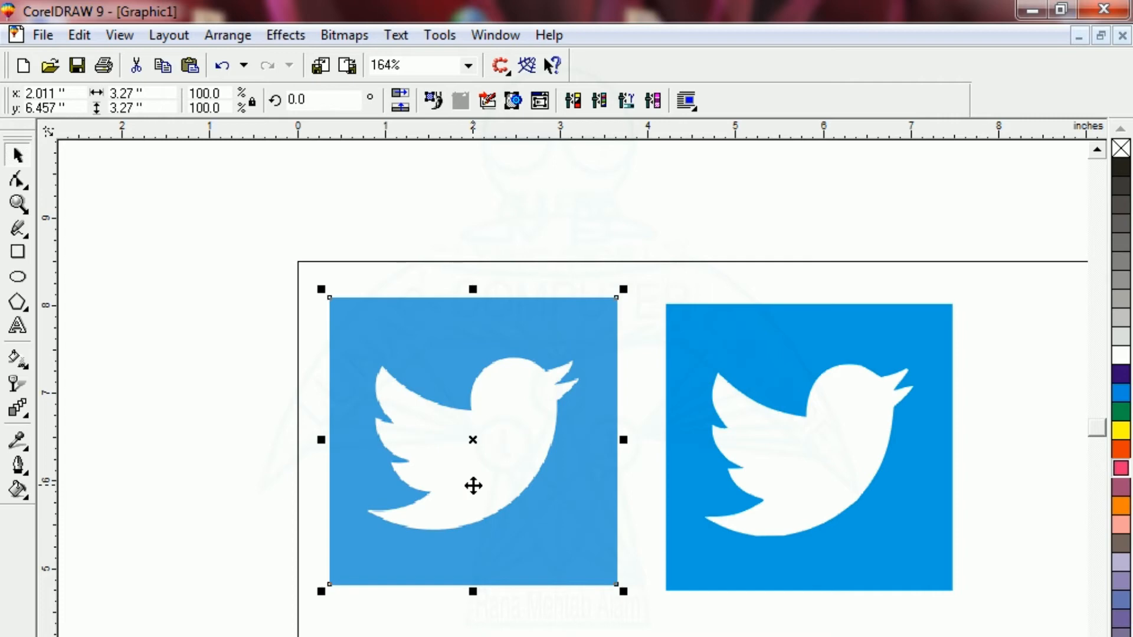
Compare the editing options offered for the original bitmap and for the traced group
left_click(759, 615)
left_click(775, 567)
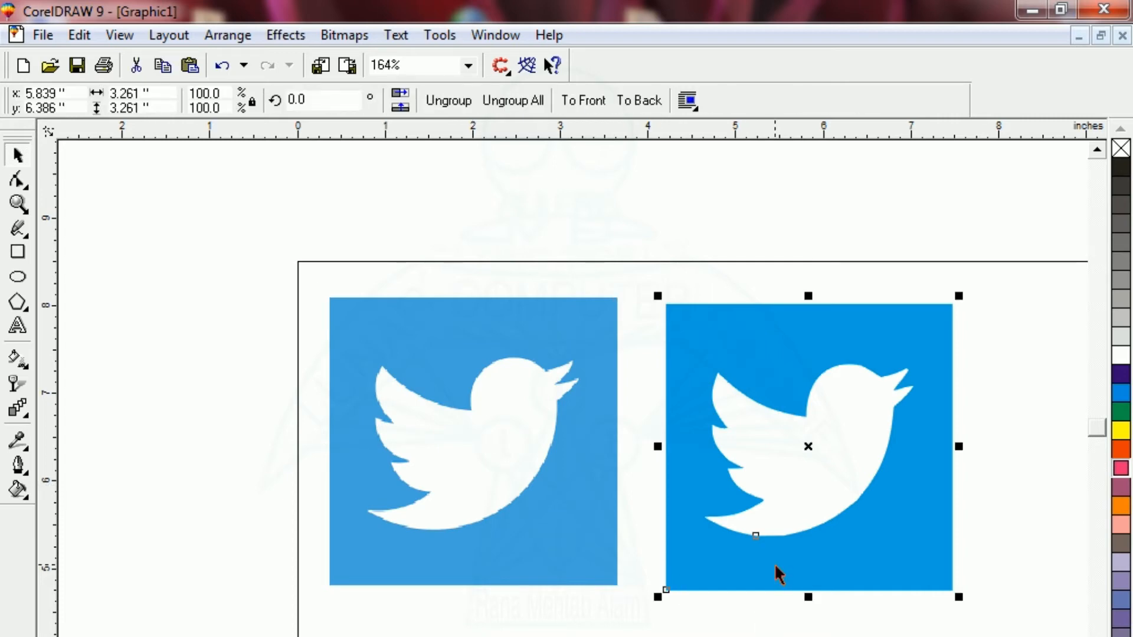
left_click(511, 488)
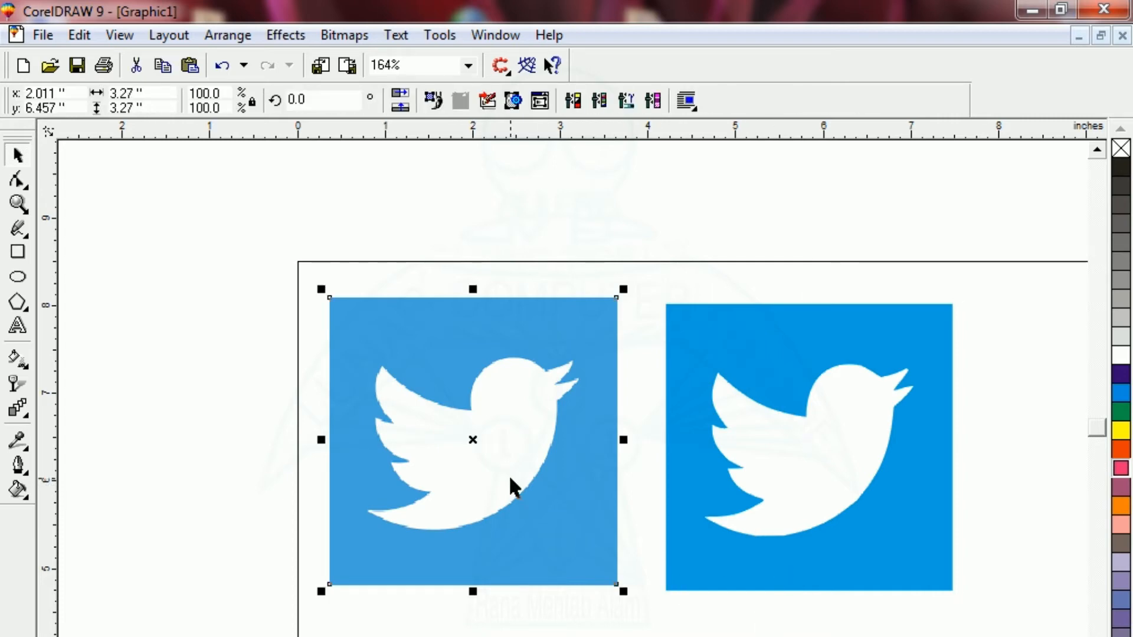
left_click(245, 403)
left_click(420, 392)
left_click(865, 562)
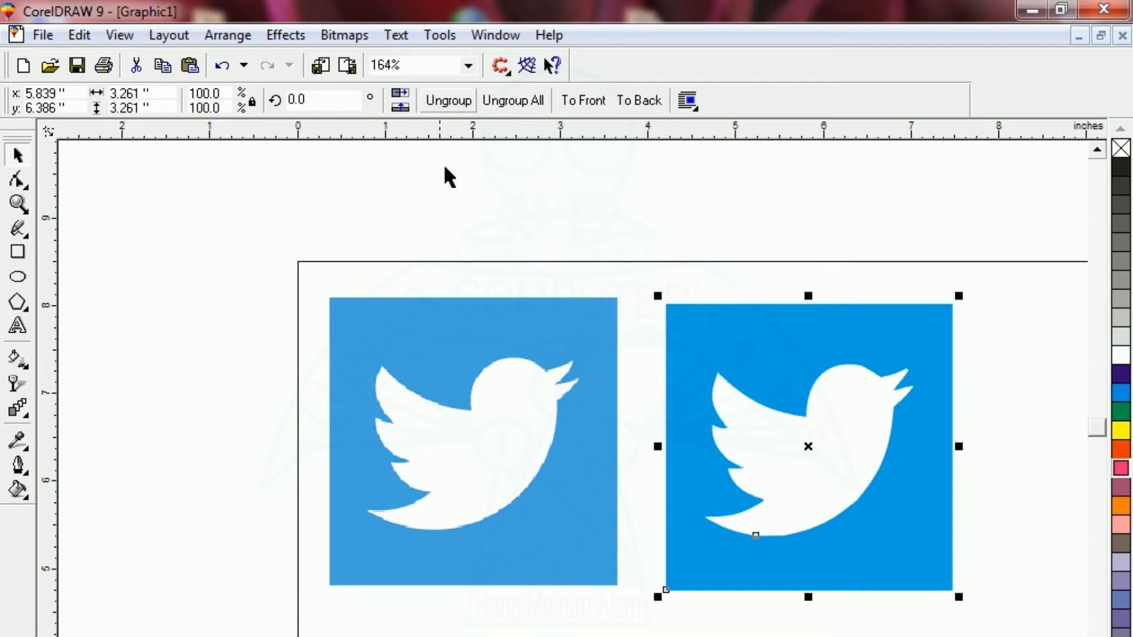
left_click(435, 399)
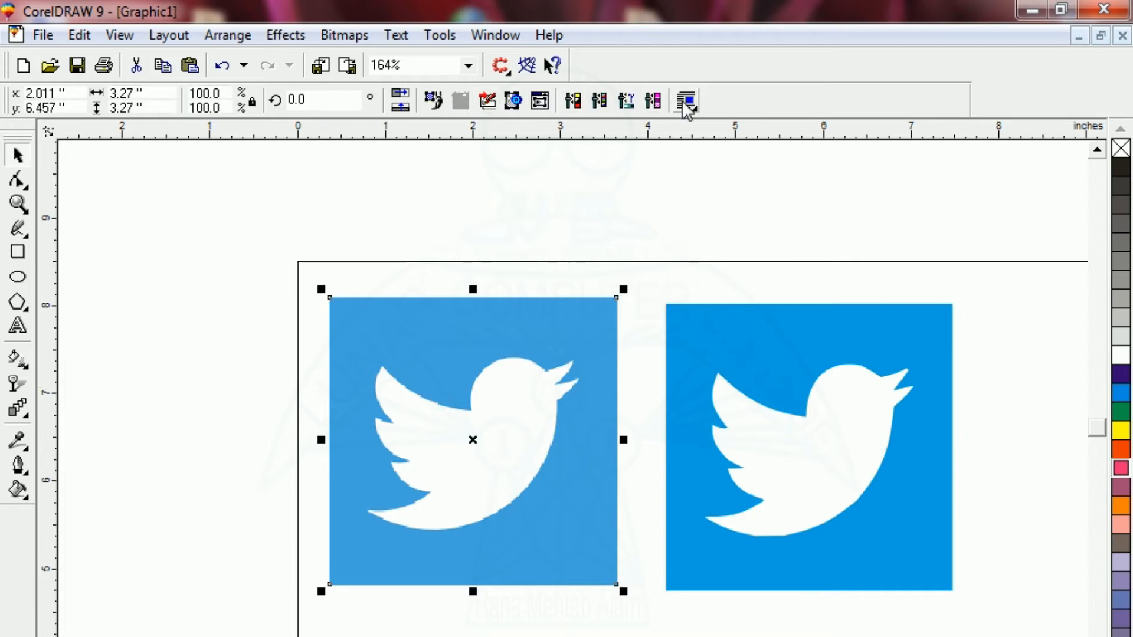
Ungroup the traced Twitter logo into separate background and bird objects
left_click(780, 343)
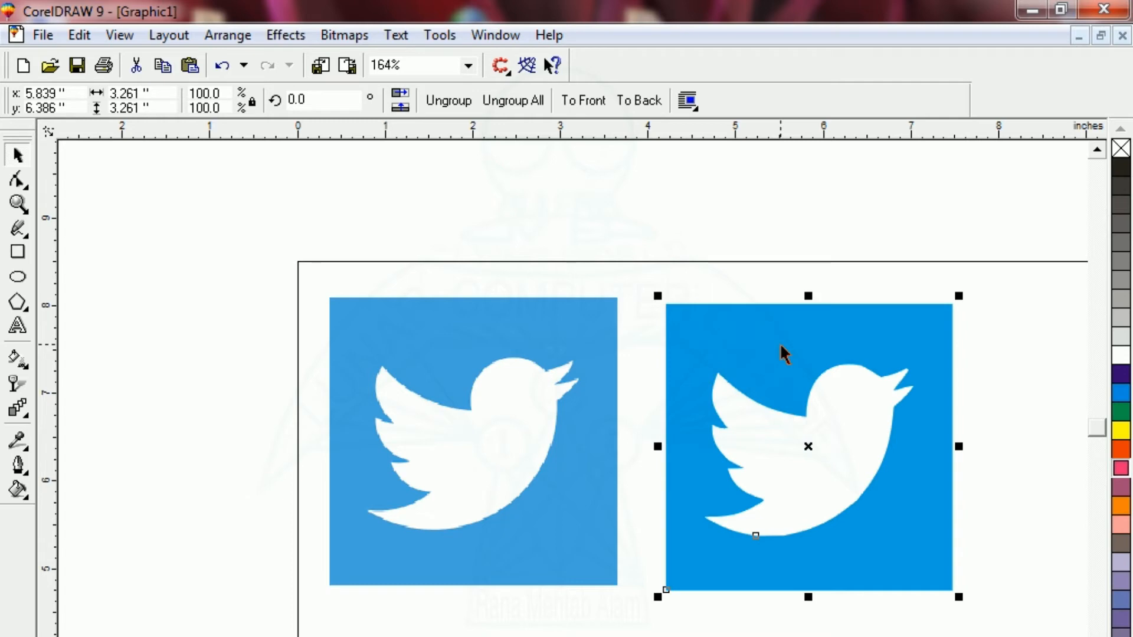
left_click(452, 101)
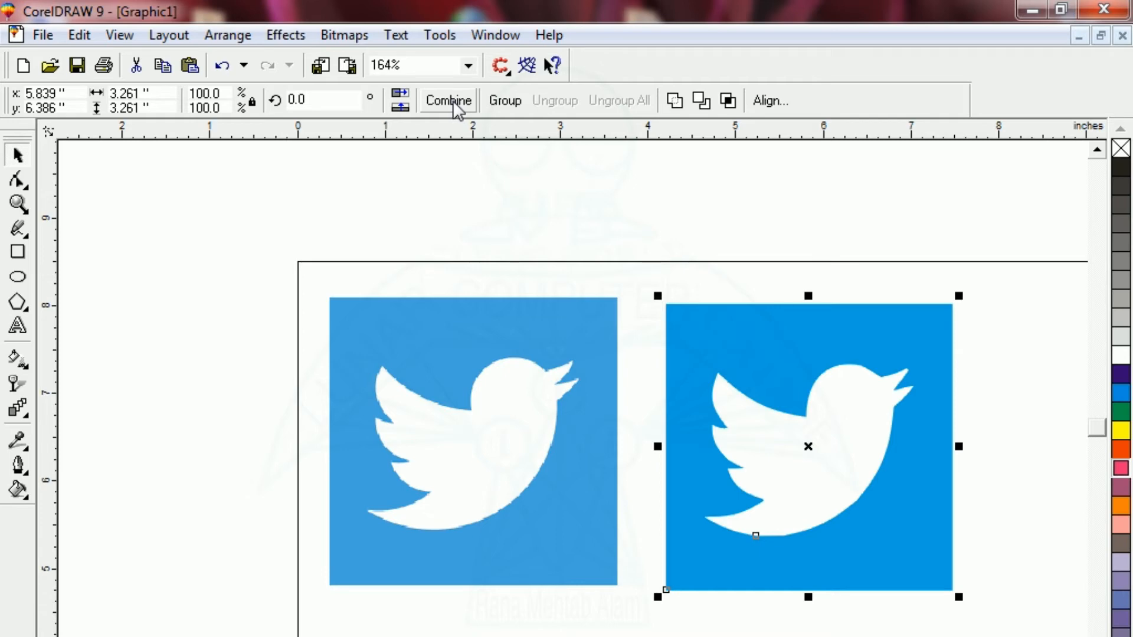
left_click(804, 302)
Check that the traced background square and bird can be selected separately, and compare them with the original bitmap
left_click(781, 318)
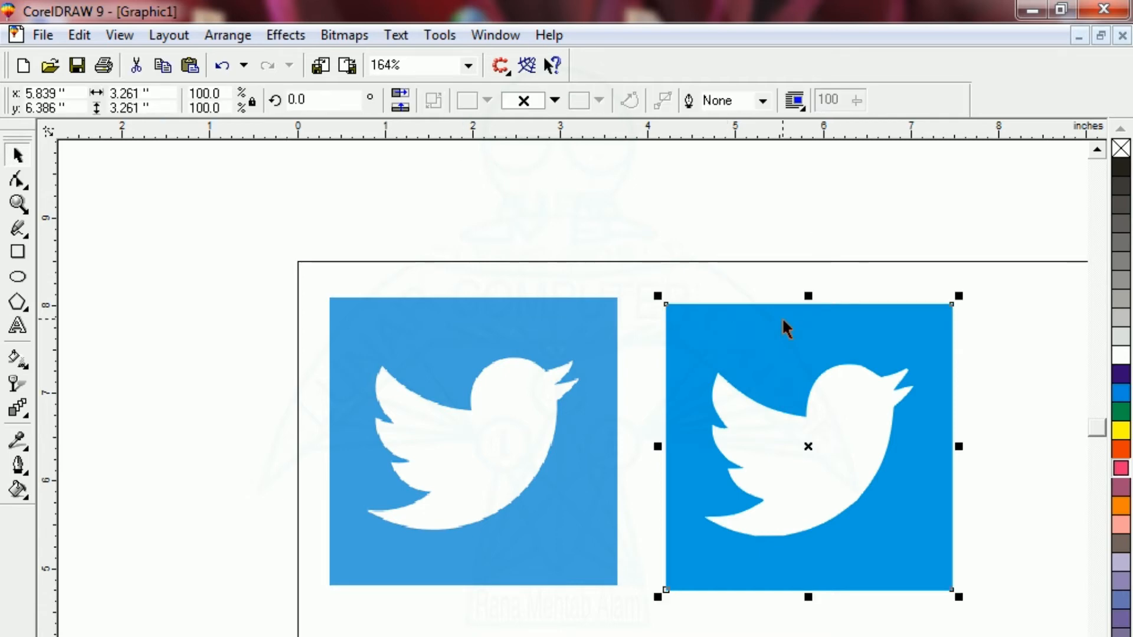
left_click(770, 623)
left_click(775, 348)
left_click(777, 612)
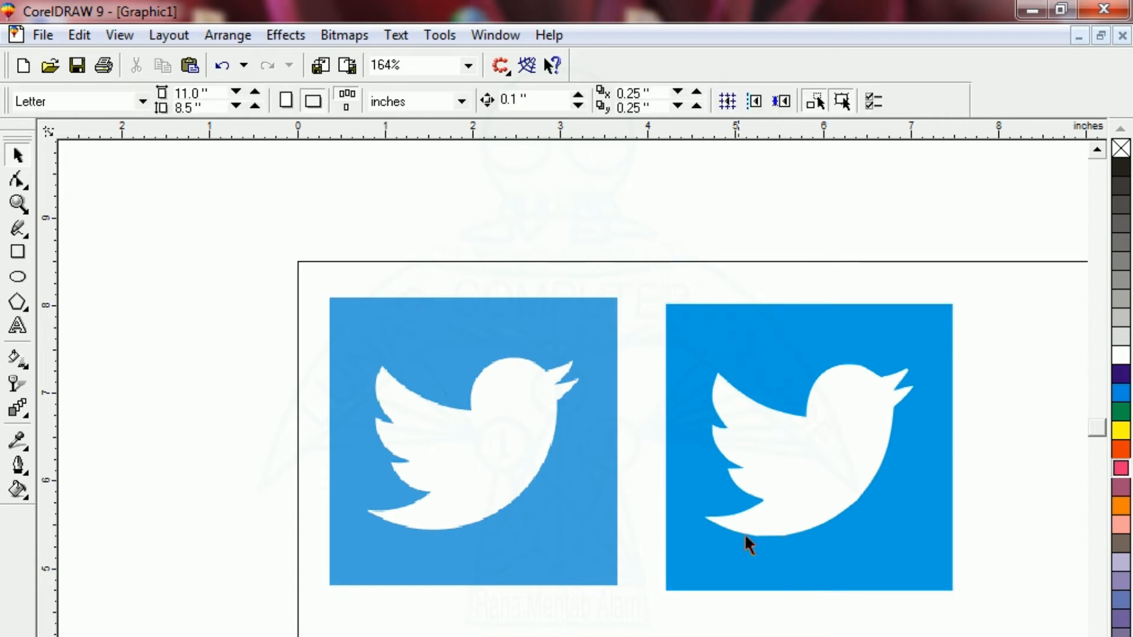
left_click(753, 338)
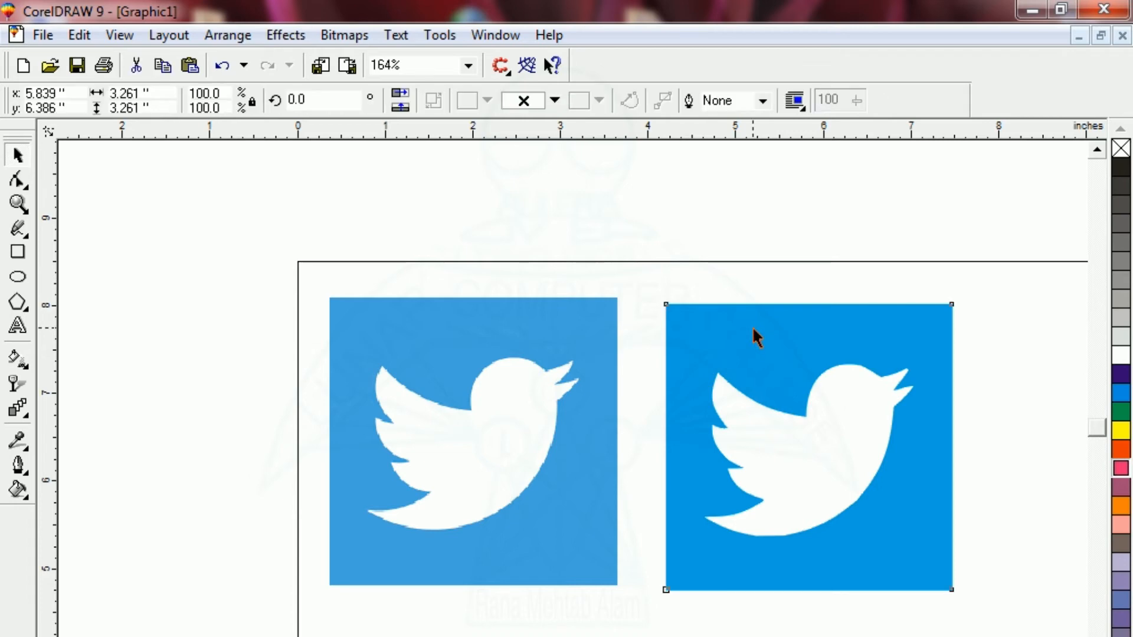
left_click(747, 626)
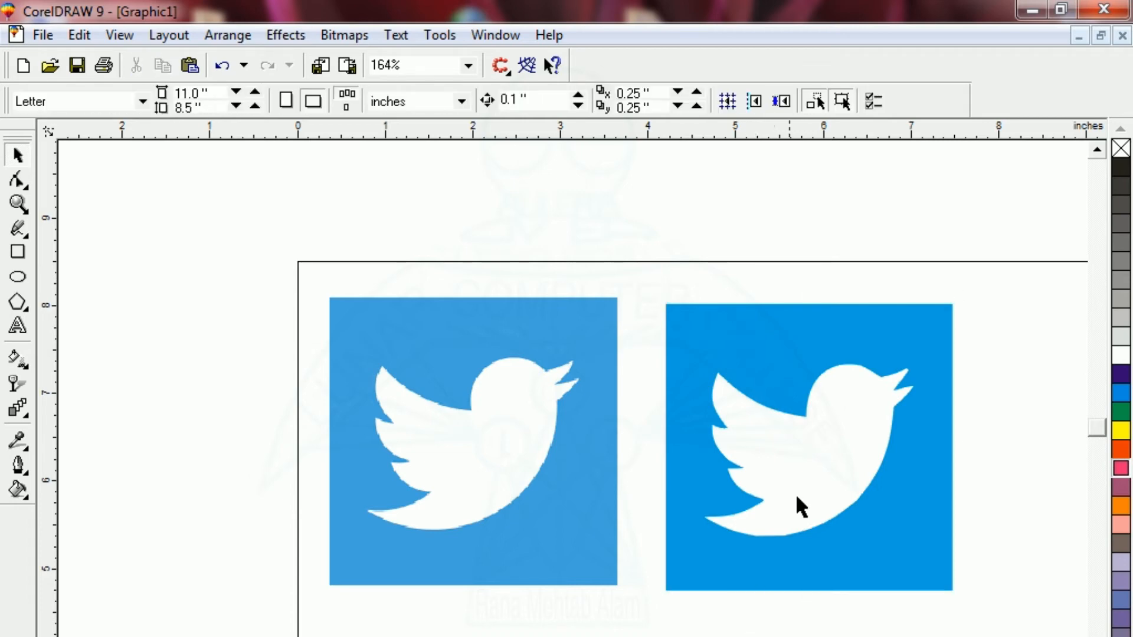
left_click(804, 488)
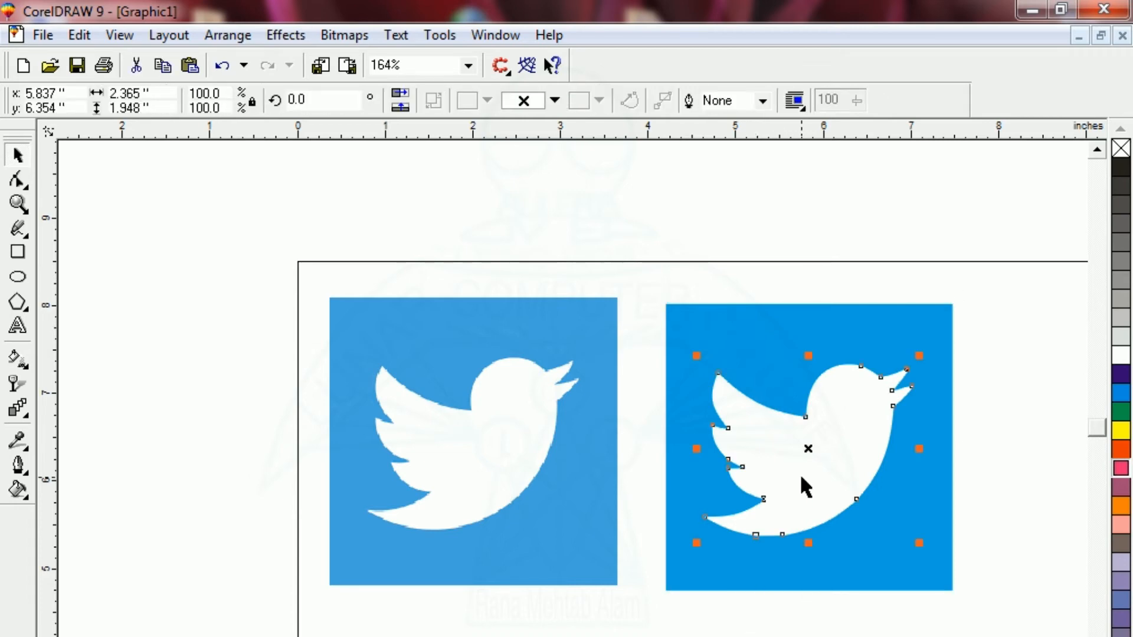
left_click(759, 247)
left_click(833, 500)
left_click(756, 252)
left_click(775, 457)
left_click(467, 482)
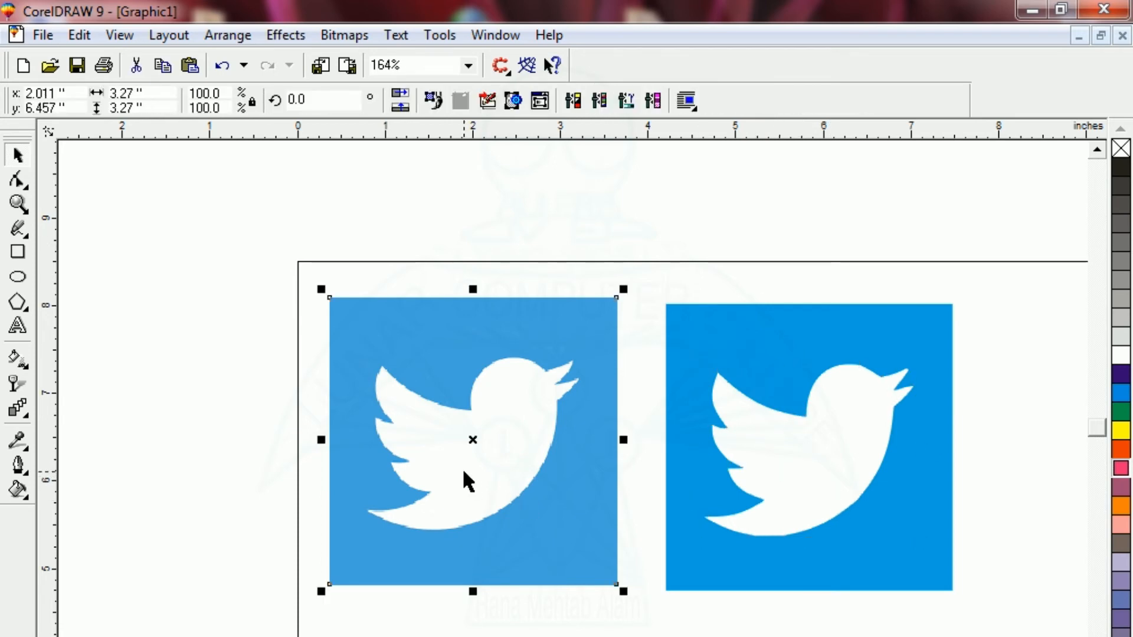
Apply black to both the fill and the outline of the traced bird
left_click(796, 475)
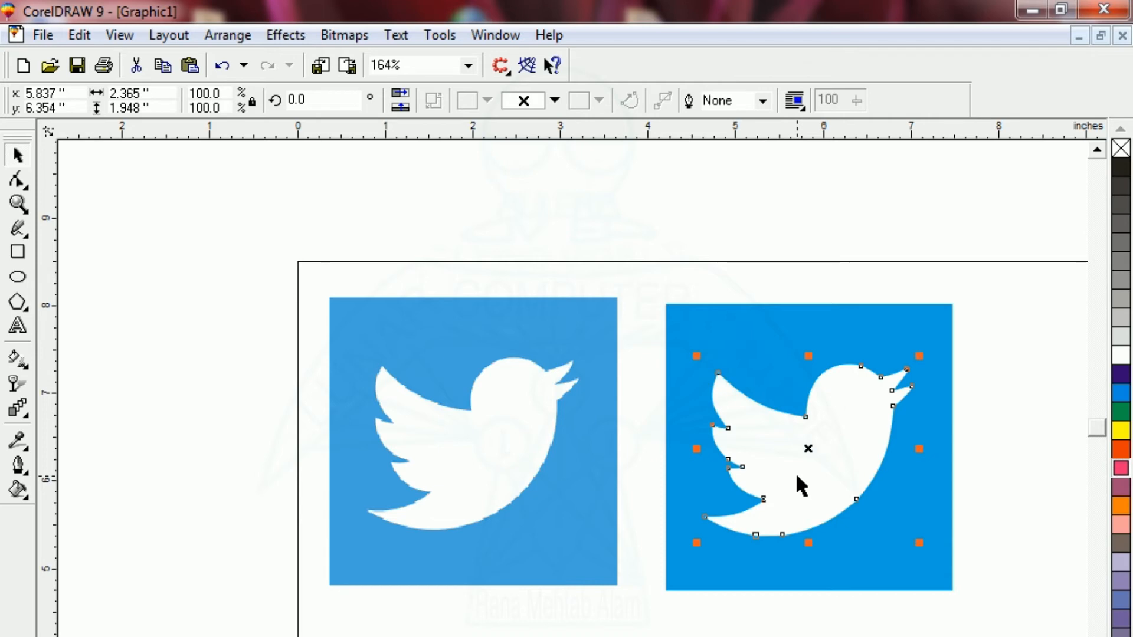
left_click(1125, 172)
right_click(1124, 173)
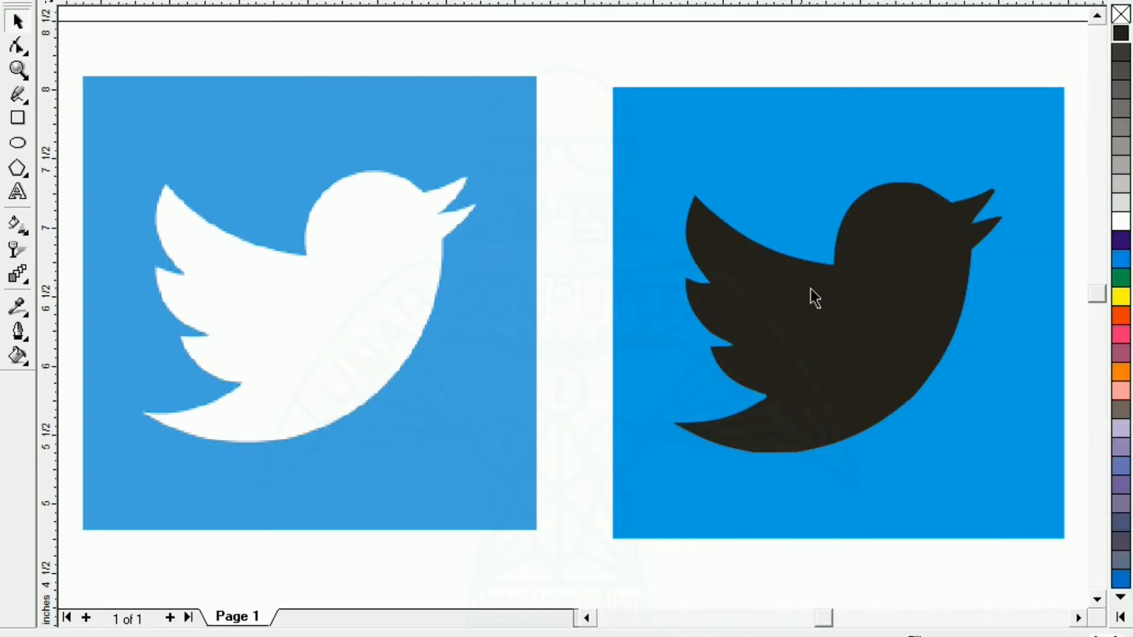
Examine the black bird's traced edges and nodes up close
left_click(829, 370)
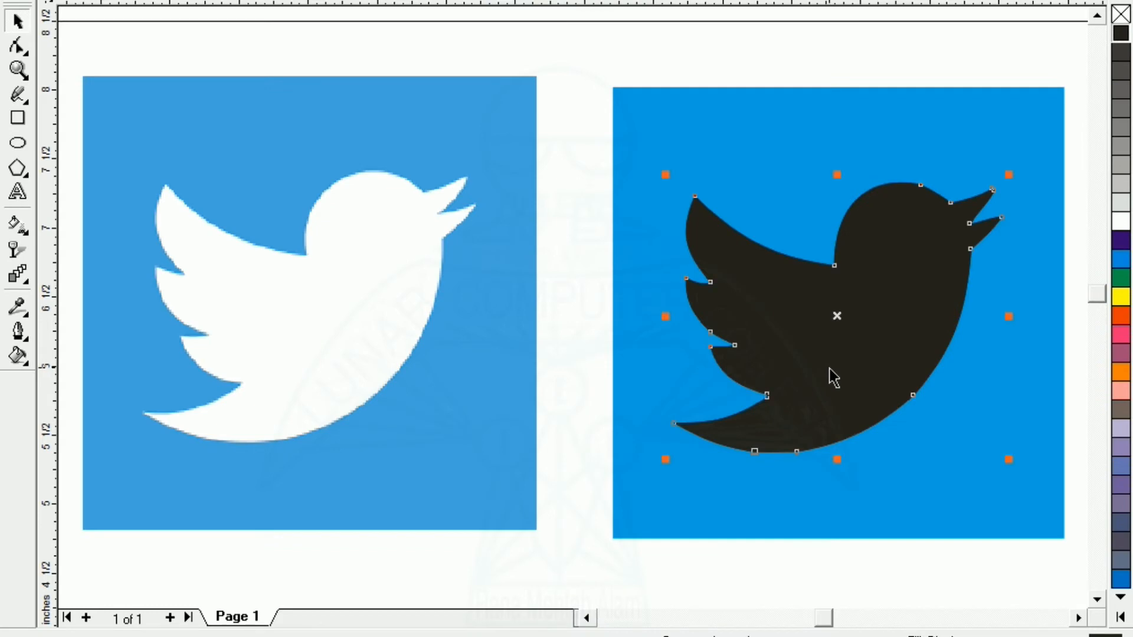
key("shift+F2")
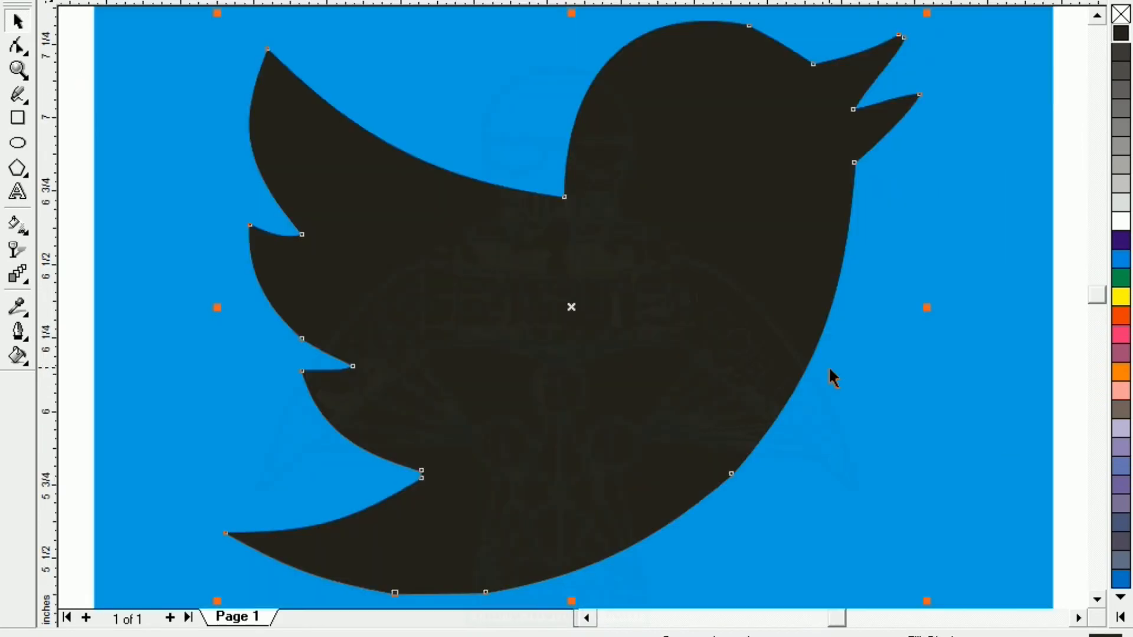
key("Escape")
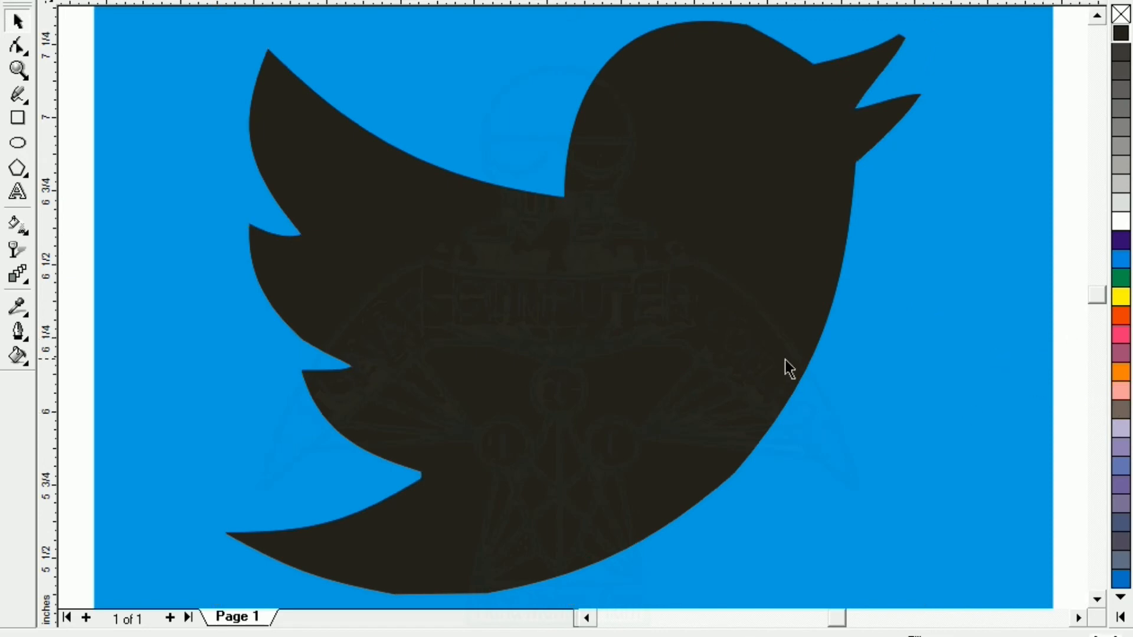
left_click(680, 395)
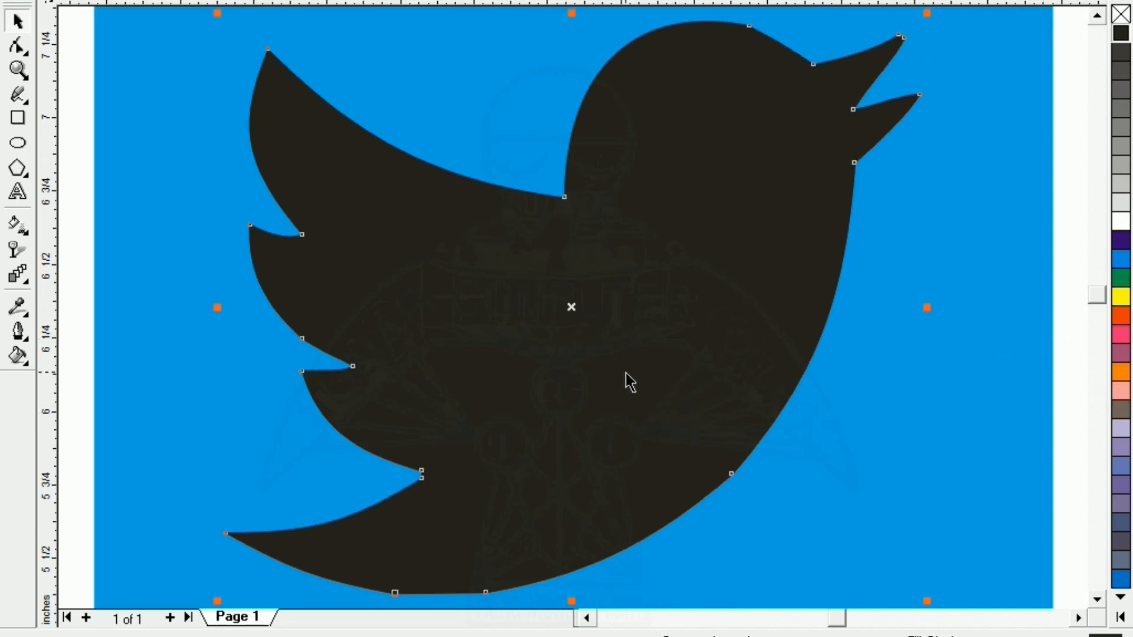
Duplicate the black bird slightly up and to the left, fill the duplicate with white, and adjust its sideways offset
left_click_drag(665, 421, 645, 406)
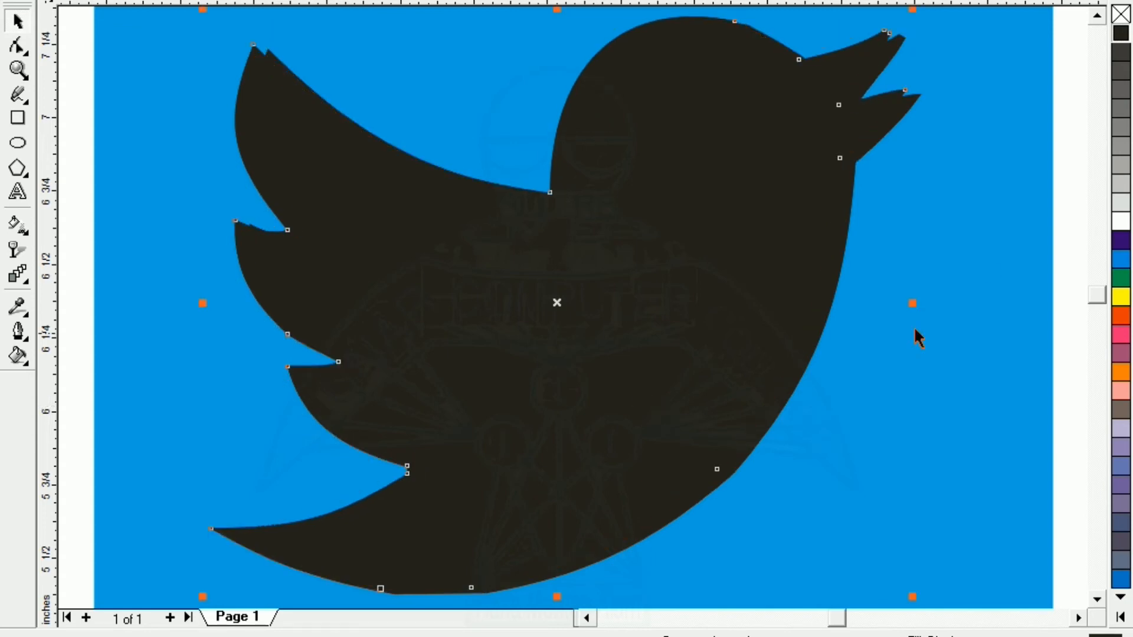
left_click(1121, 225)
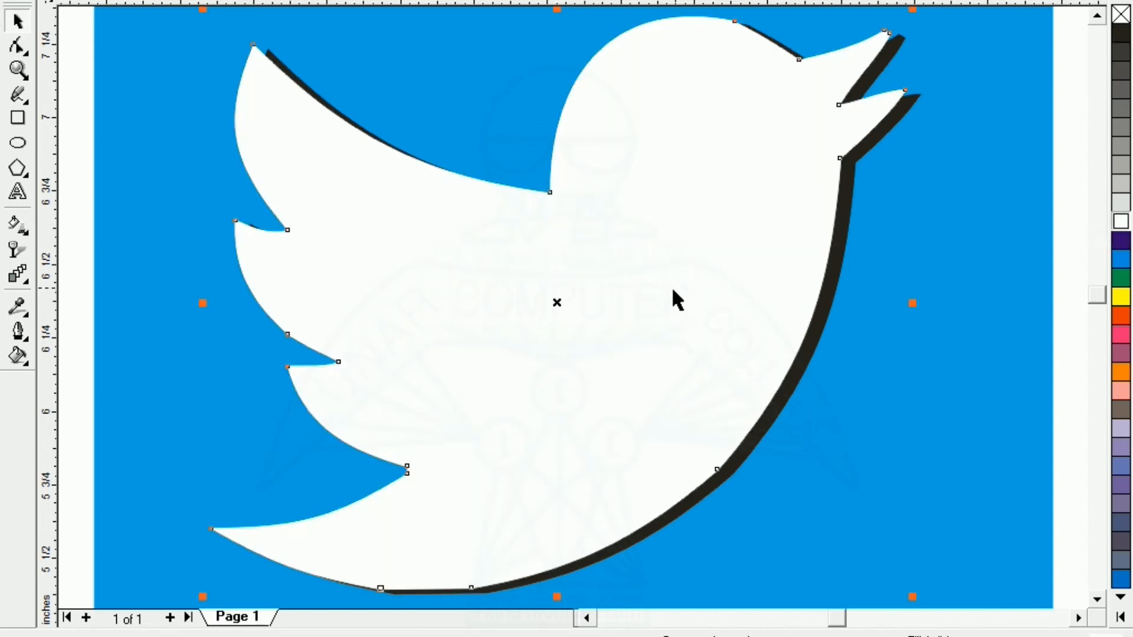
mouse_move(716, 347)
left_mouse_down()
mouse_move(702, 360)
mouse_move(703, 347)
left_mouse_up()
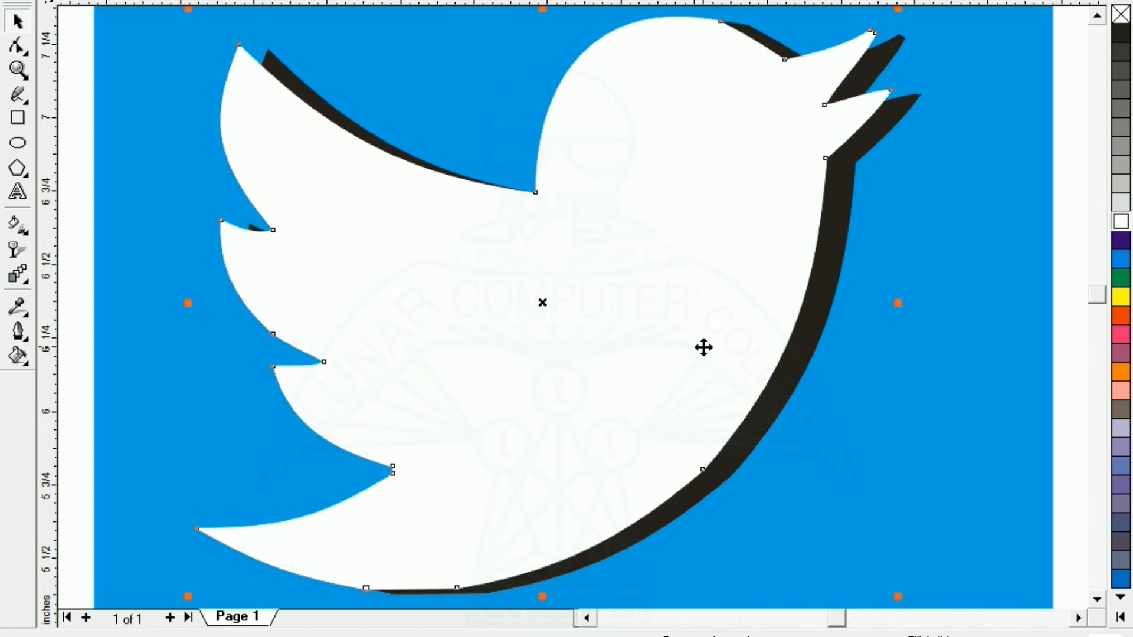
left_click_drag(703, 347, 711, 348)
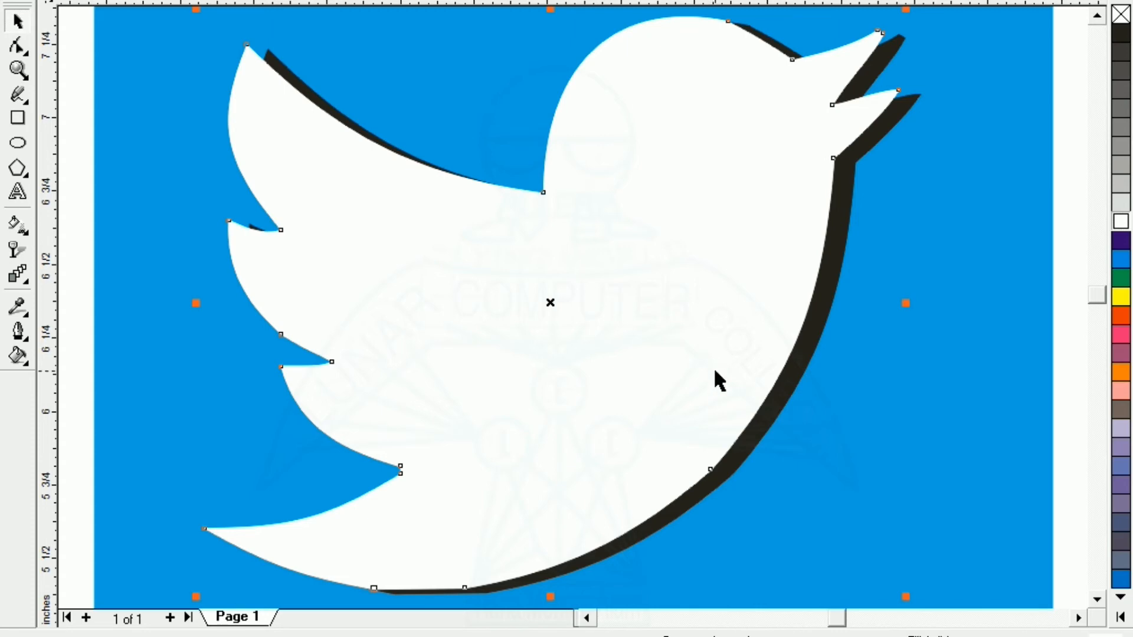
Duplicate the white bird with another small up-left offset and colour the new copy's fill and outline orange-red
left_click_drag(716, 372, 700, 366)
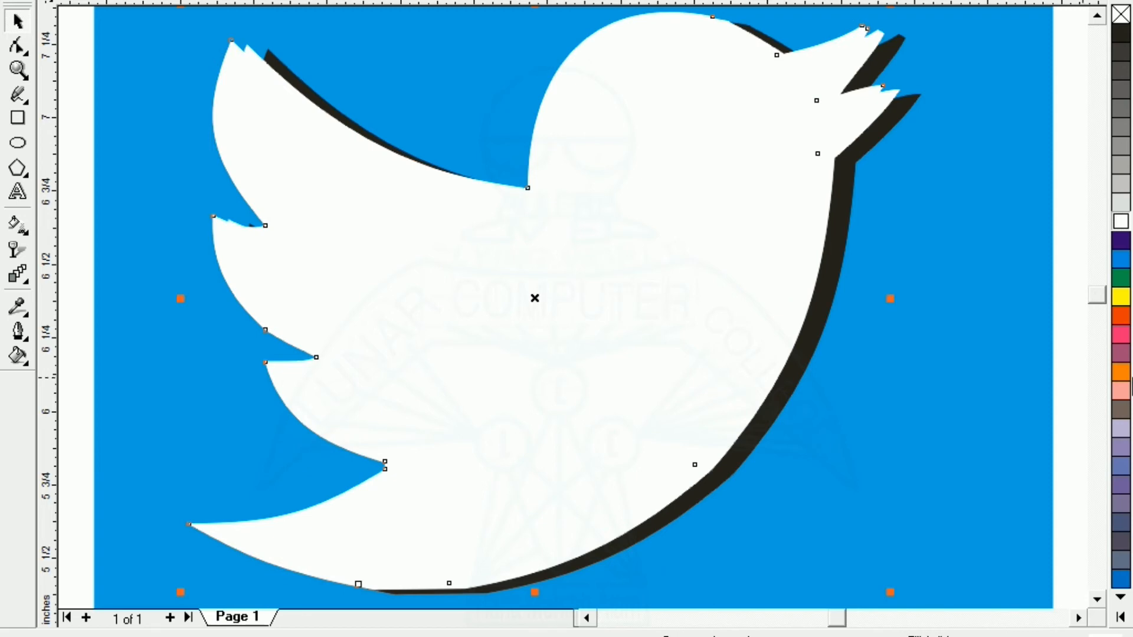
left_click(1121, 315)
left_click_drag(735, 263, 740, 263)
left_click(837, 447)
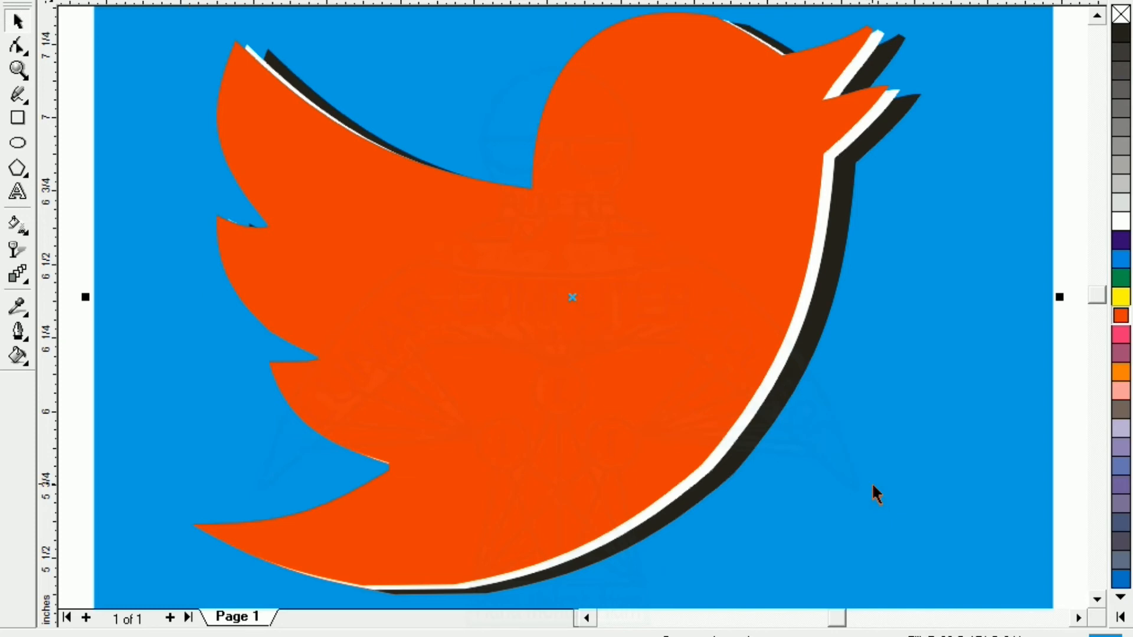
Change the fill of the topmost bird to dark purple, keeping its orange-red outline
key("F3")
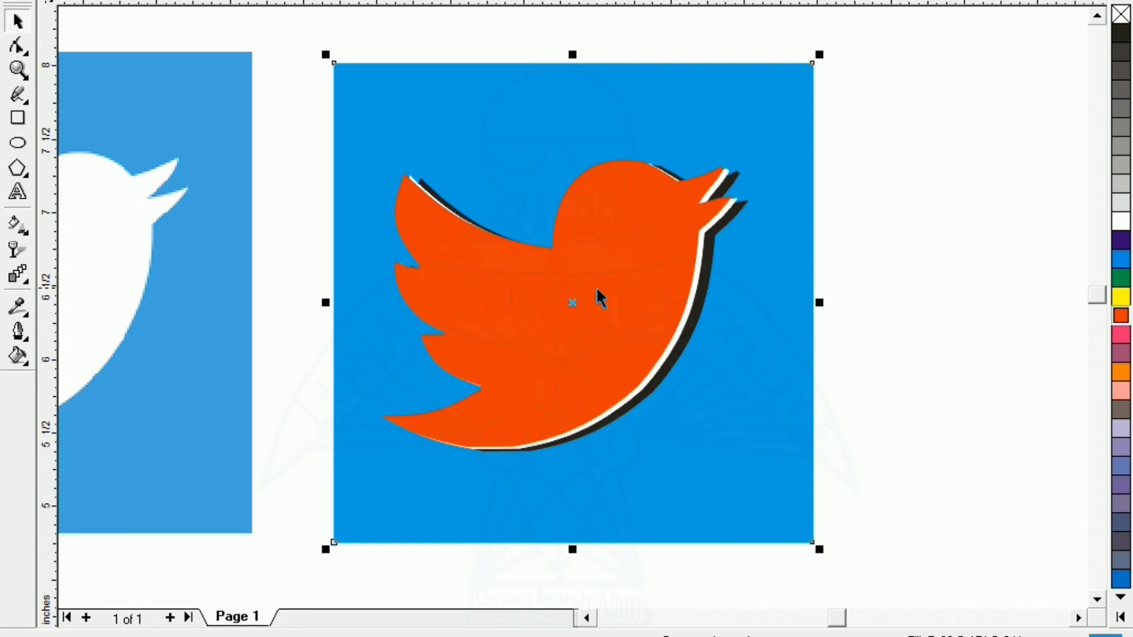
key("Escape")
left_click(558, 309)
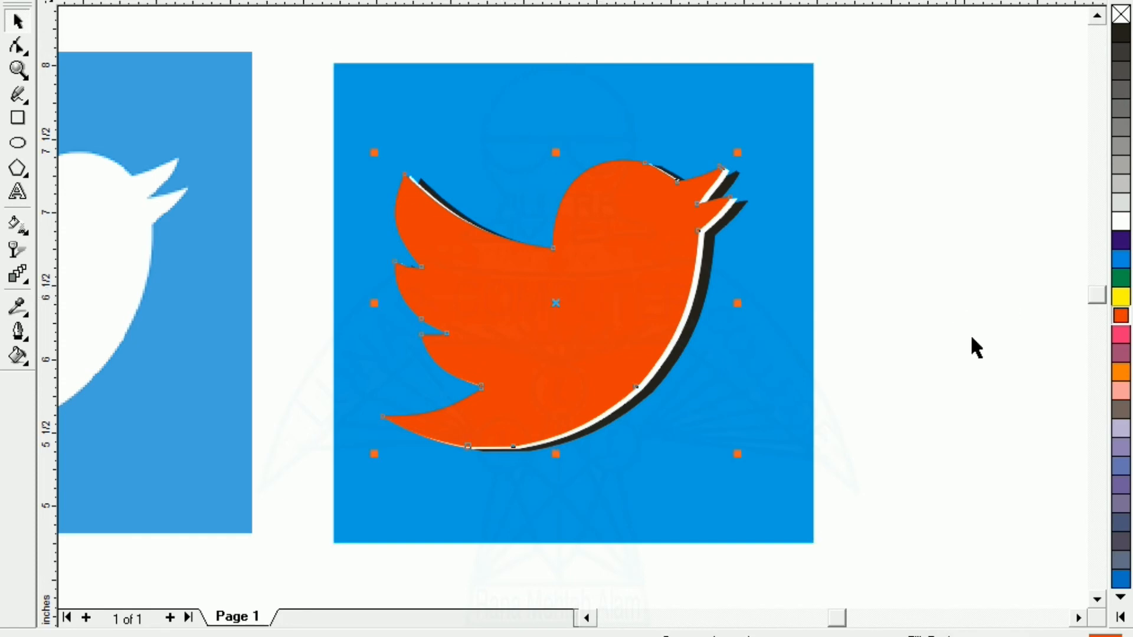
left_click(1121, 240)
key("Escape")
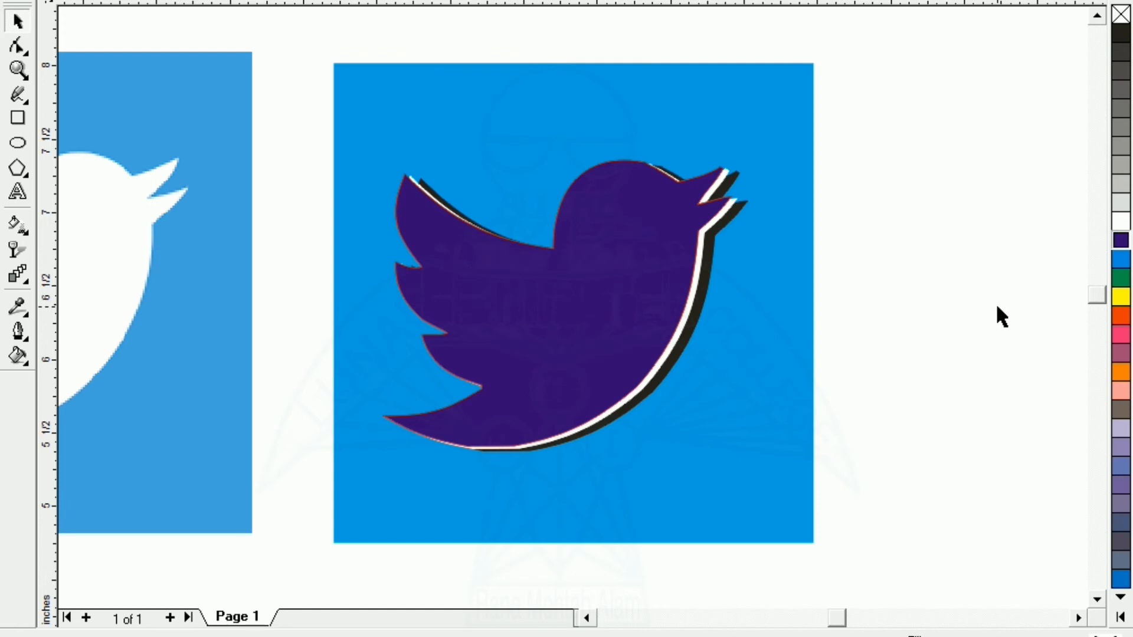
Compare the original bitmap with the traced artwork and fill the traced background square with light gray
key("F3")
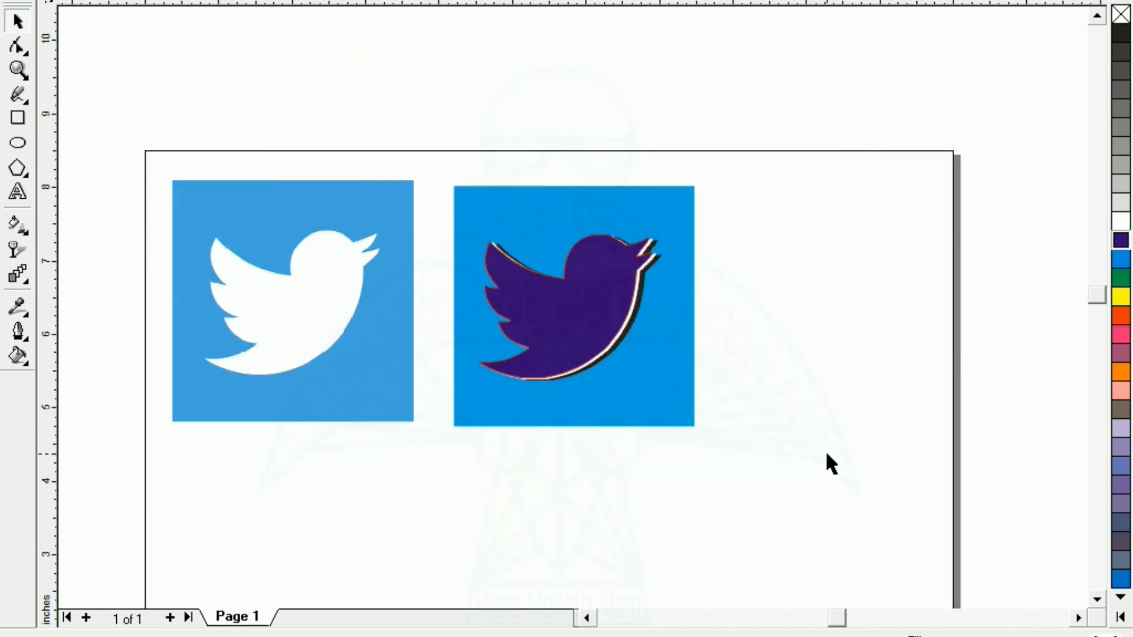
left_click(250, 399)
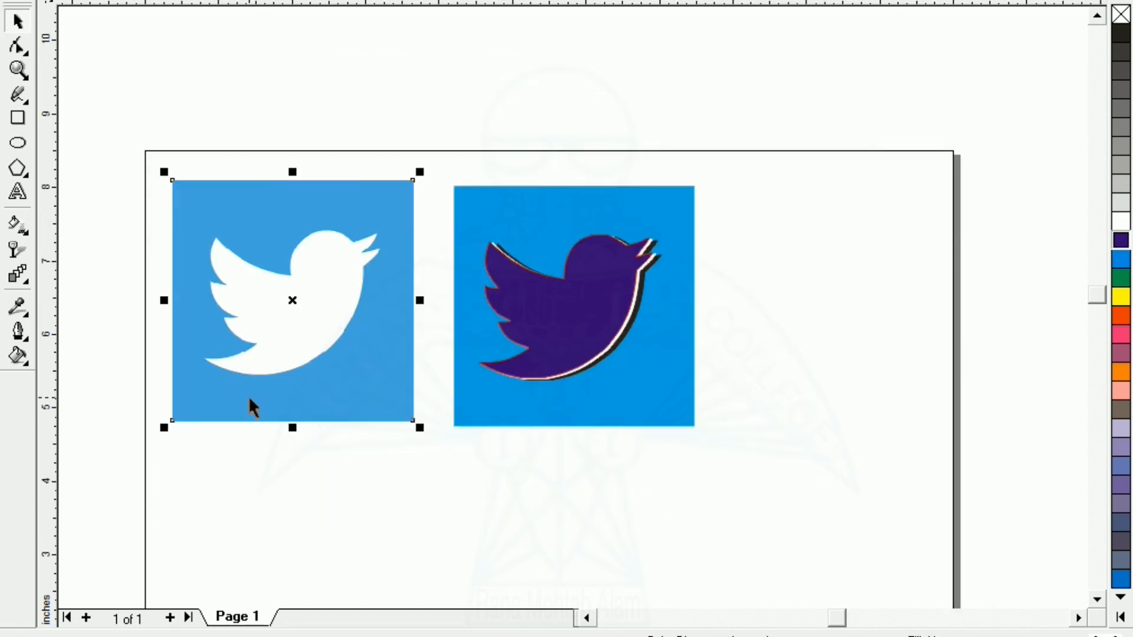
left_click(639, 419)
left_click(637, 509)
left_click(659, 382)
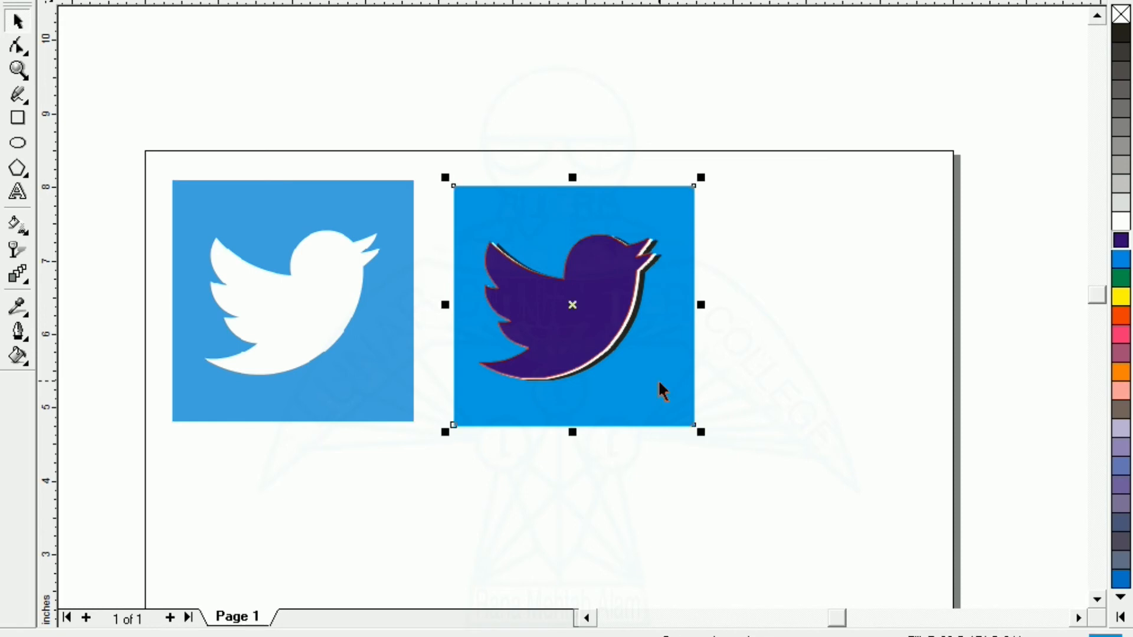
left_click(1120, 183)
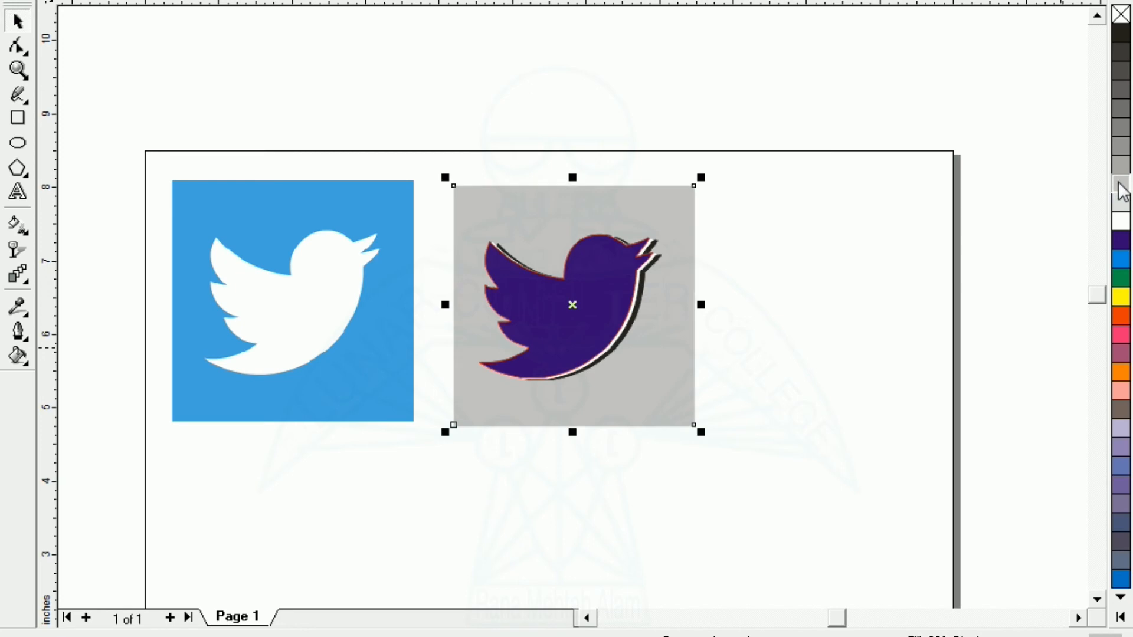
left_click(1022, 243)
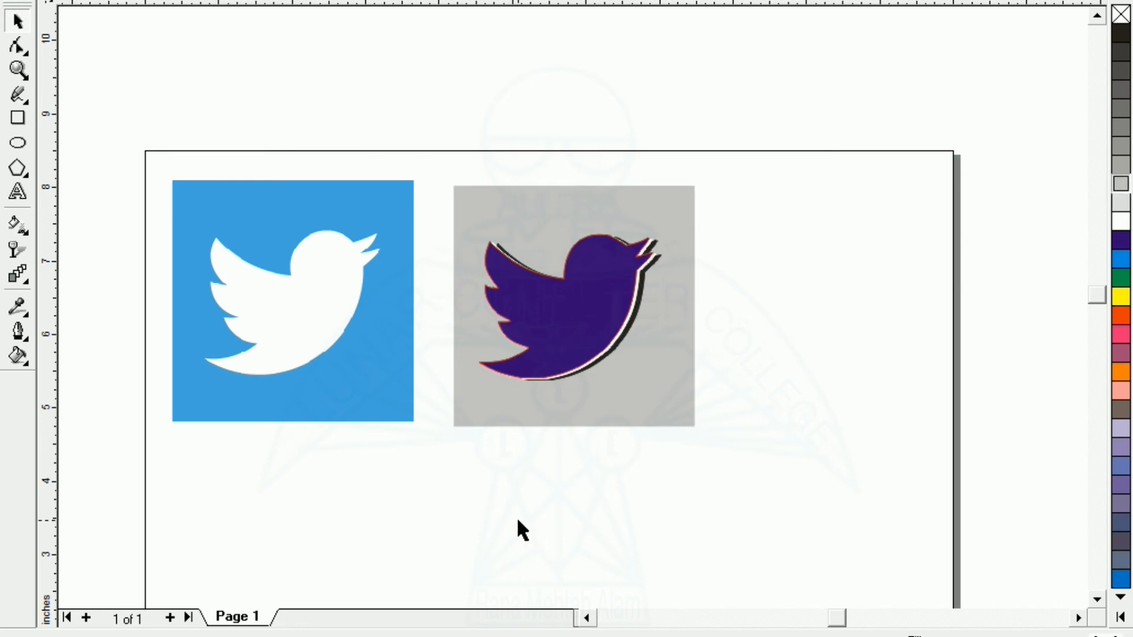
Delete the background square behind the layered birds
left_click(642, 413)
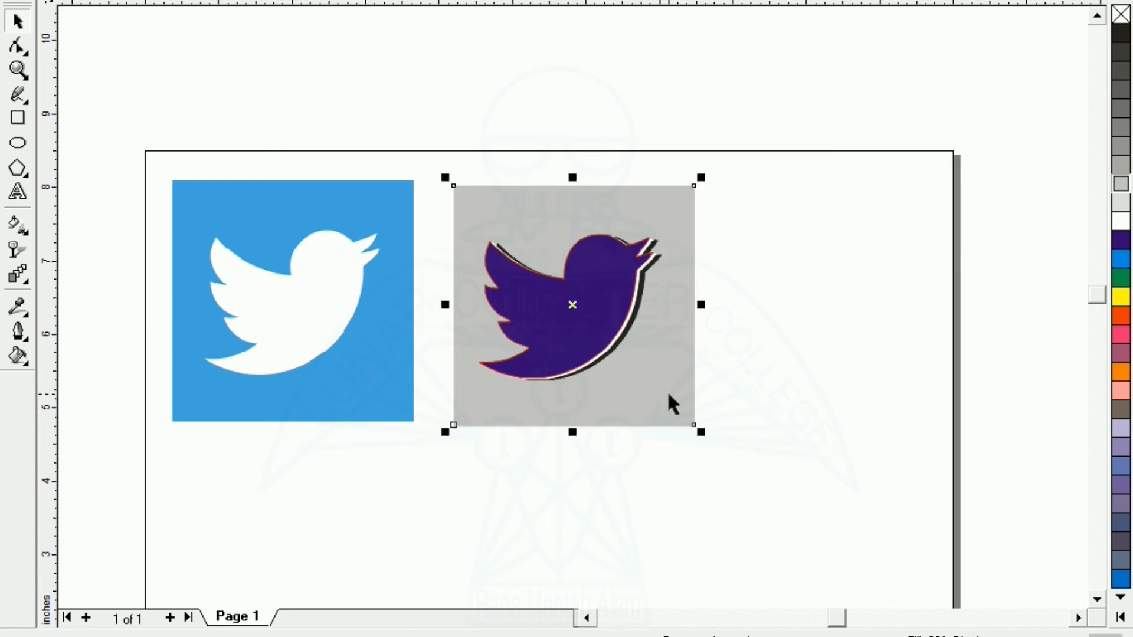
key("Delete")
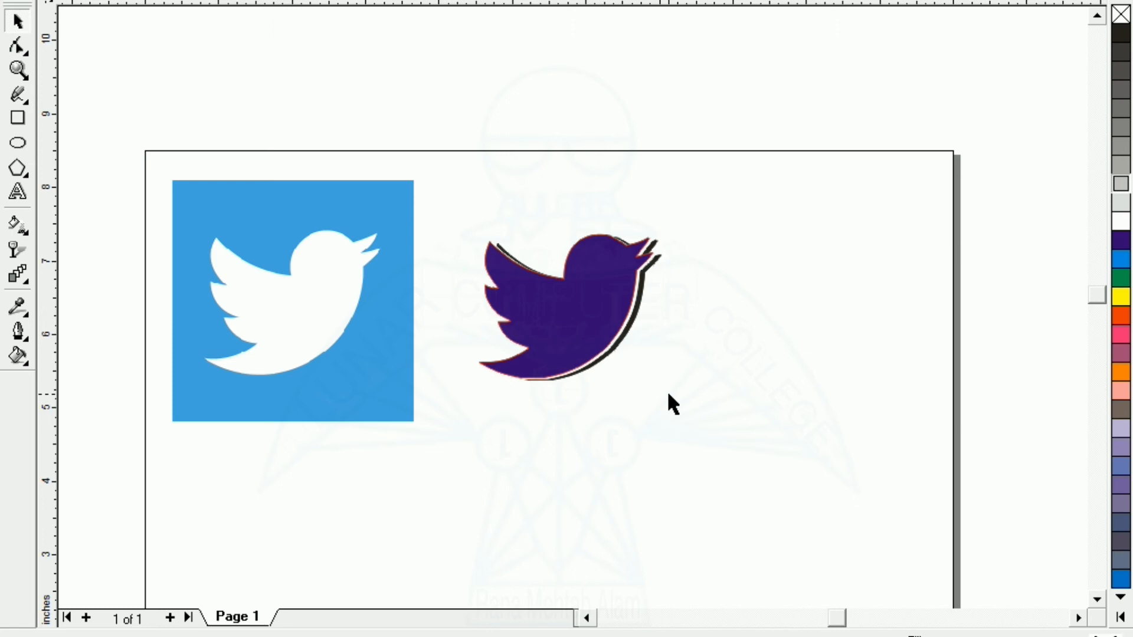
Mirror a copy of the layered bird horizontally beak to beak, then mirror a copy of the pair downward to form a four-bird pattern
left_click_drag(449, 214, 741, 472)
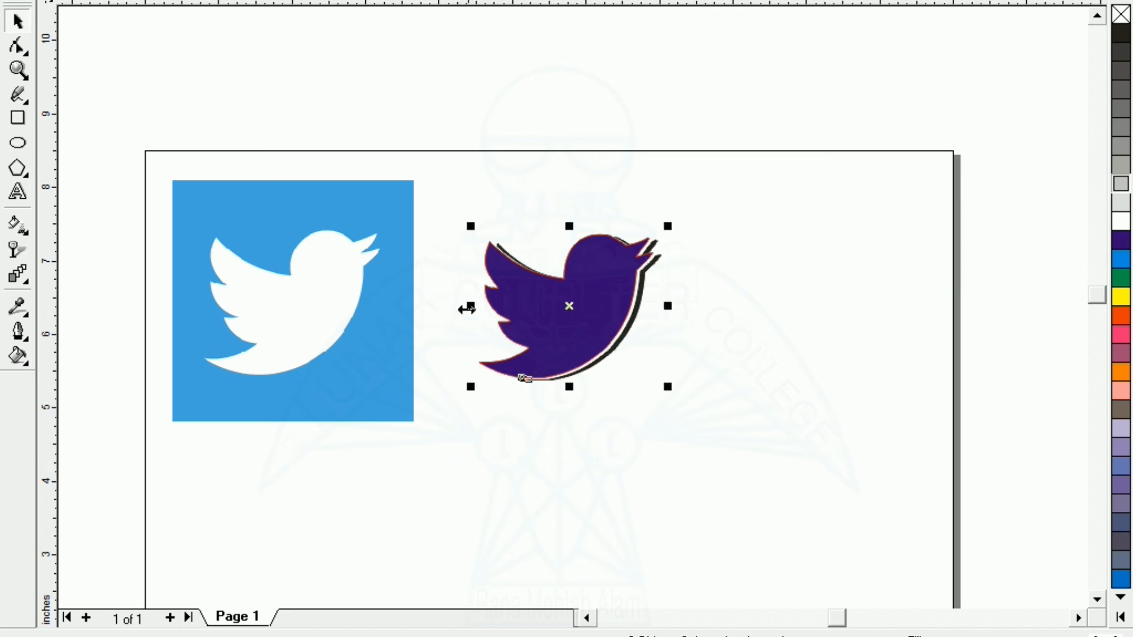
left_click_drag(463, 306, 715, 329)
left_click(684, 500)
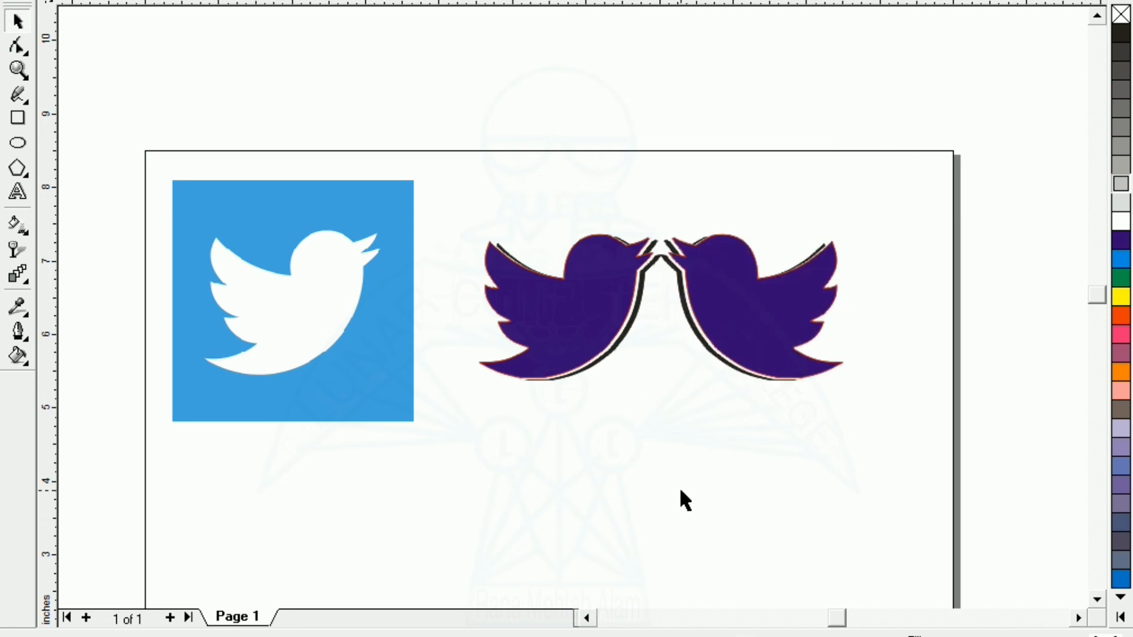
left_click_drag(882, 461, 908, 463)
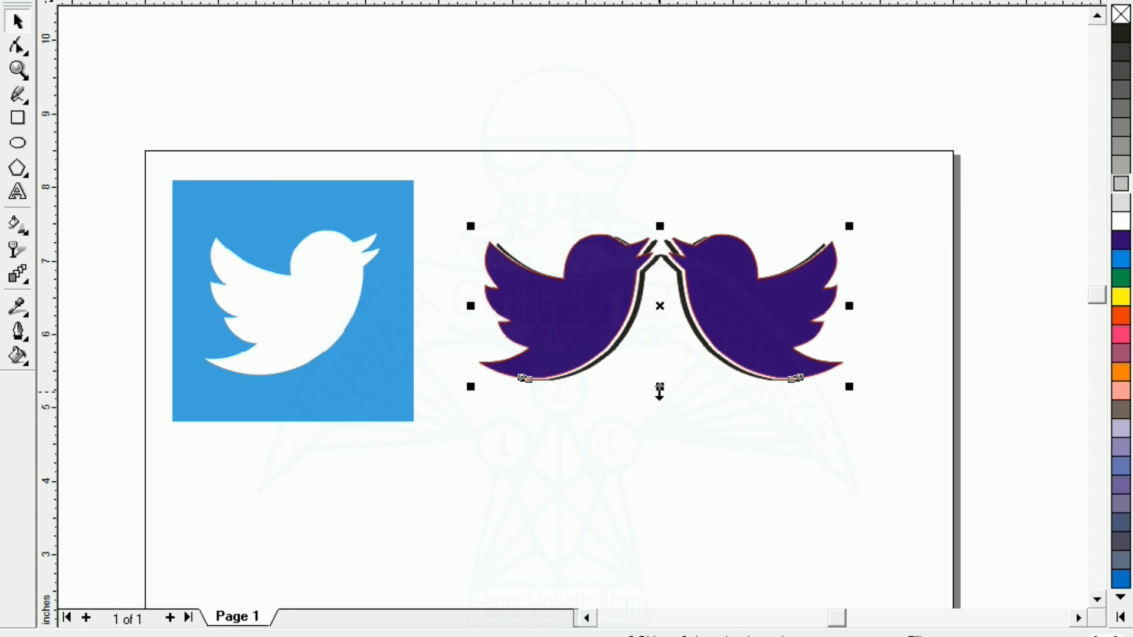
mouse_move(660, 227)
left_mouse_down()
mouse_move(676, 352)
mouse_move(675, 409)
mouse_move(660, 410)
left_mouse_up()
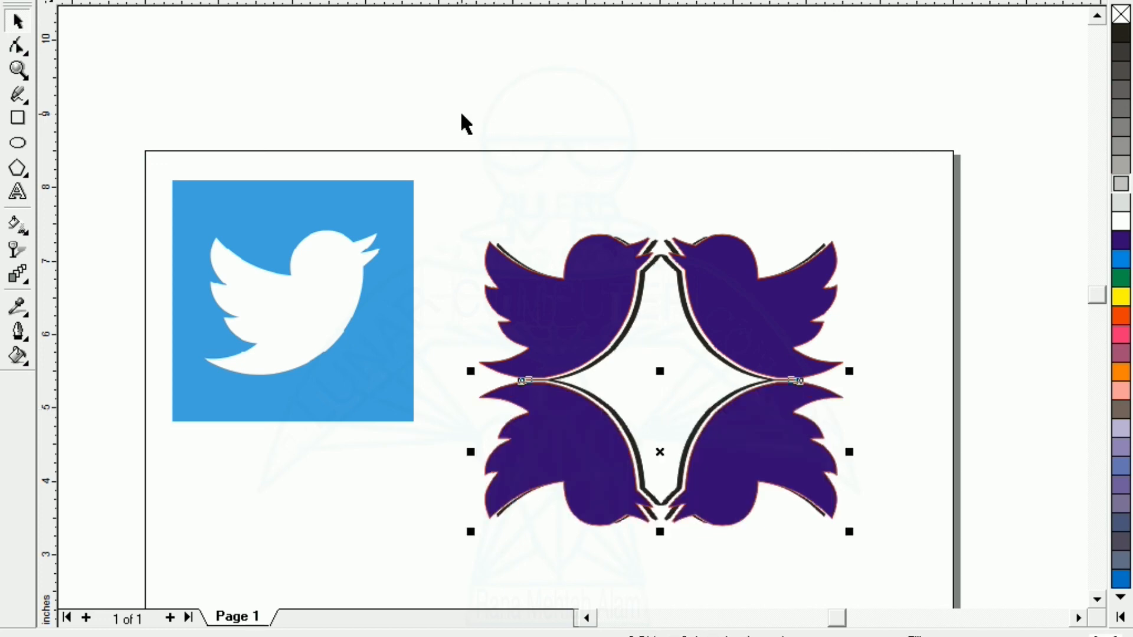
left_click(475, 253)
Place a much smaller, concentric copy of the four-bird pattern at its centre and select the combined pattern
left_click_drag(449, 152, 926, 596)
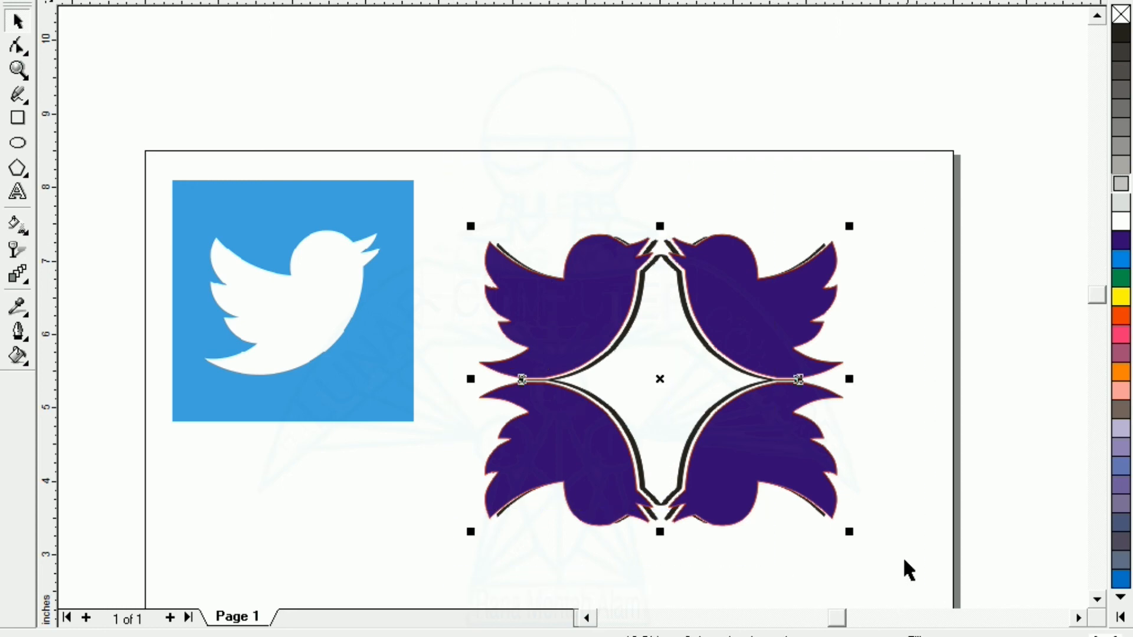
left_click_drag(797, 492, 730, 437)
right_click(731, 436)
left_click(717, 591)
left_click_drag(449, 188, 959, 609)
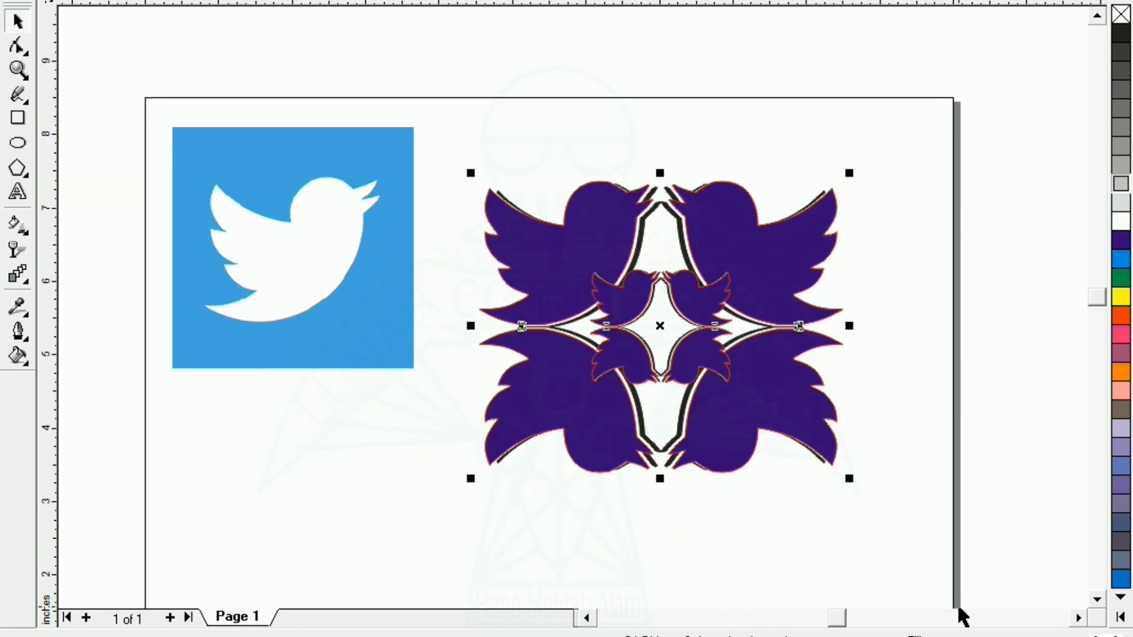